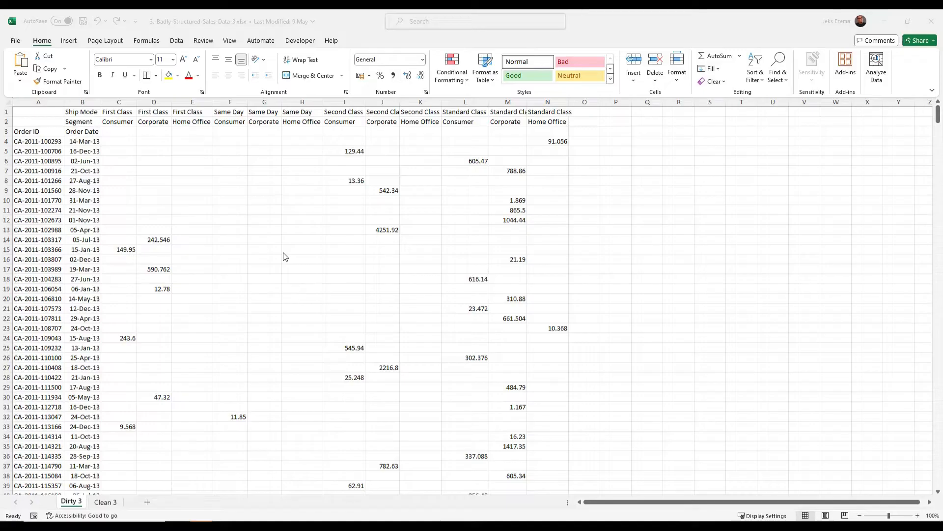
Compare the layout of the Dirty 3 sheet with the target layout on the Clean 3 sheet.
click(196, 177)
click(195, 176)
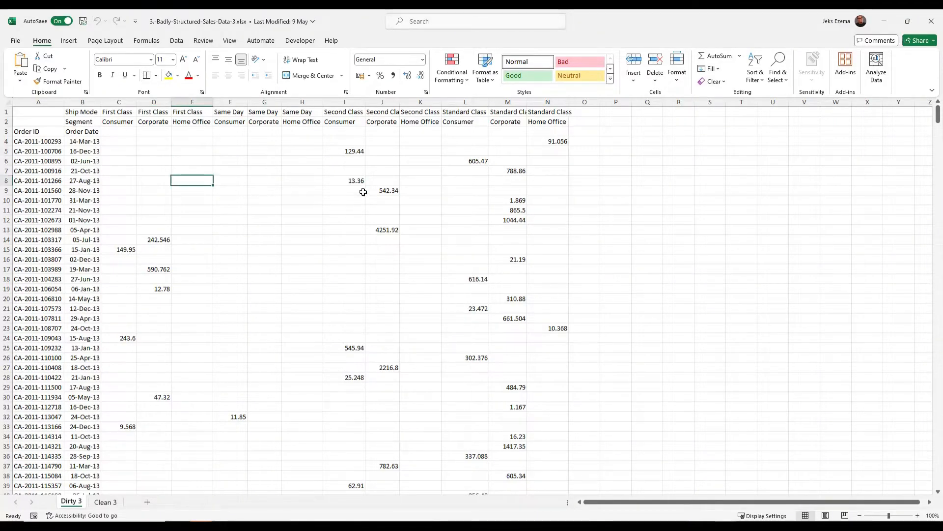
click(343, 200)
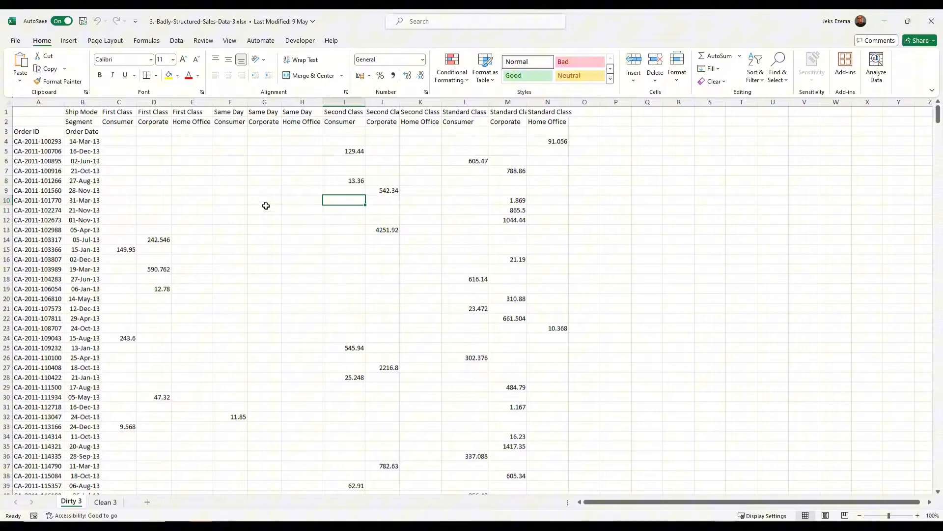
click(210, 247)
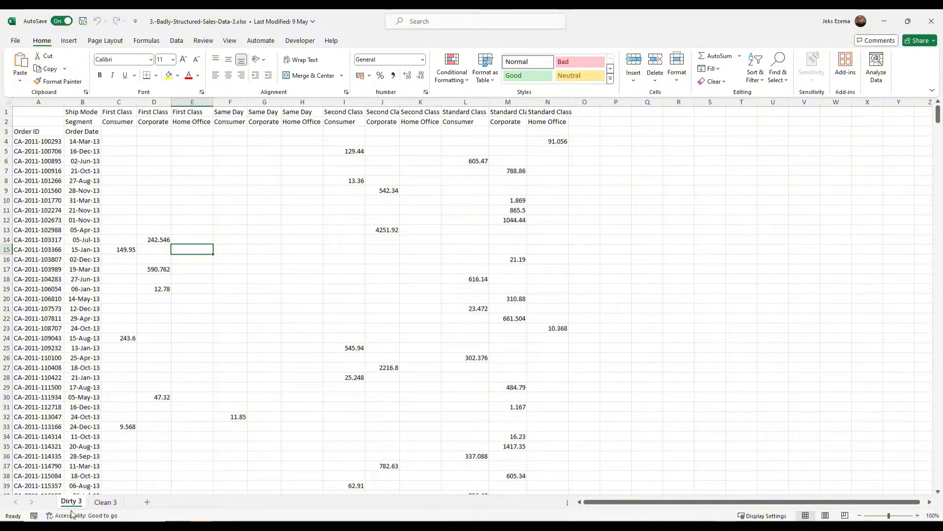
click(103, 503)
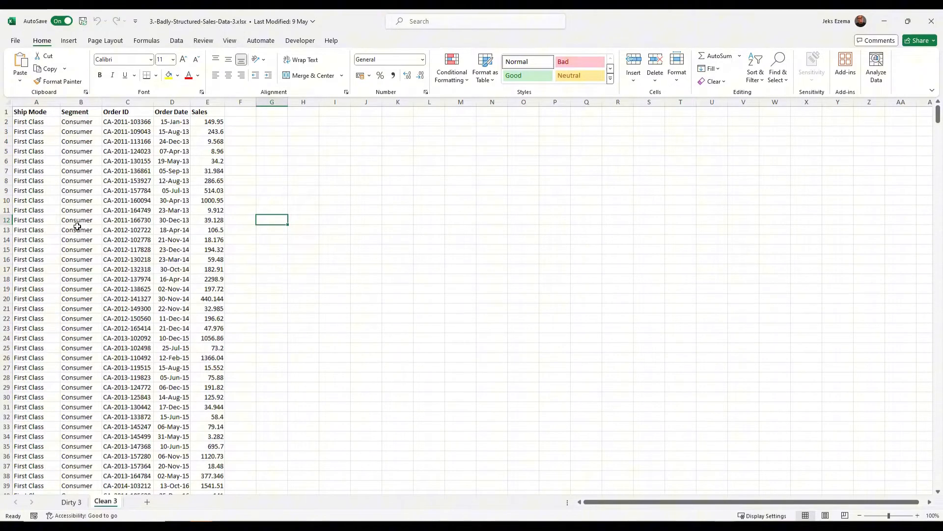
scroll(78, 227, down, 3)
scroll(77, 226, up, 3)
click(72, 502)
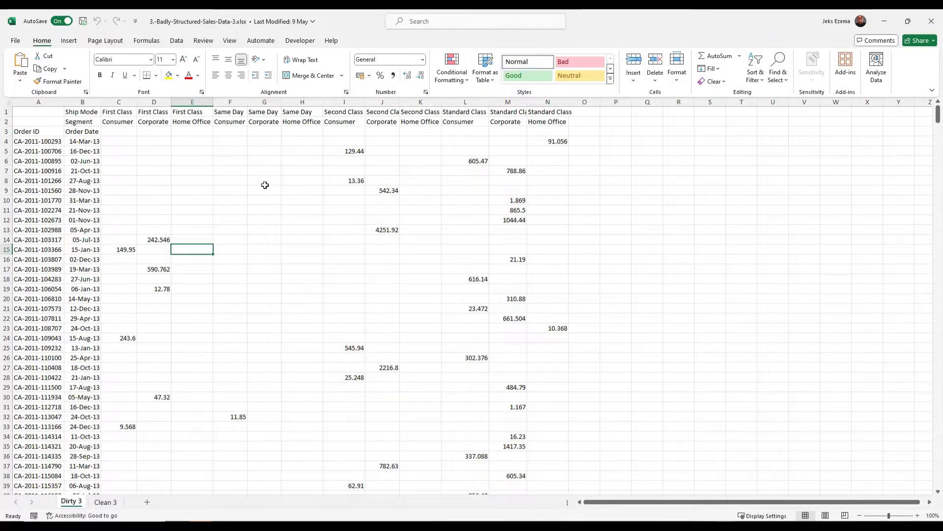
click(104, 502)
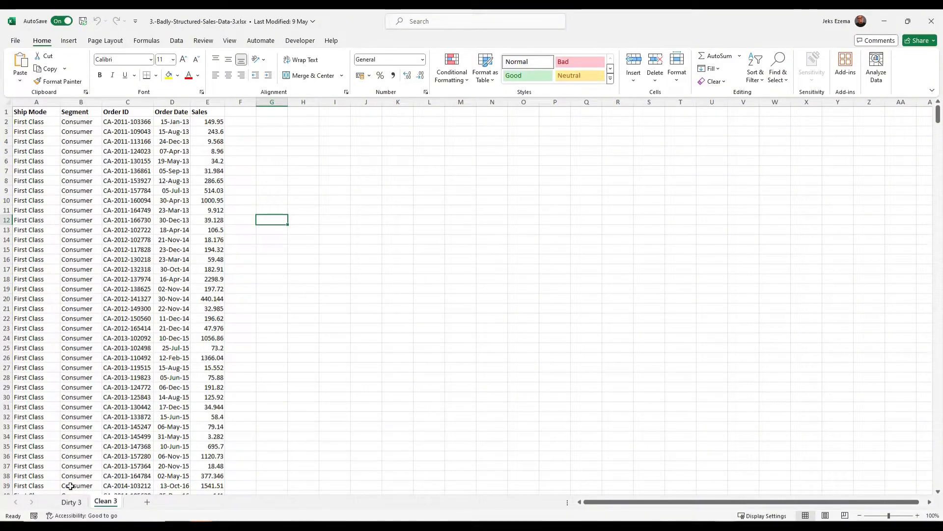
click(70, 501)
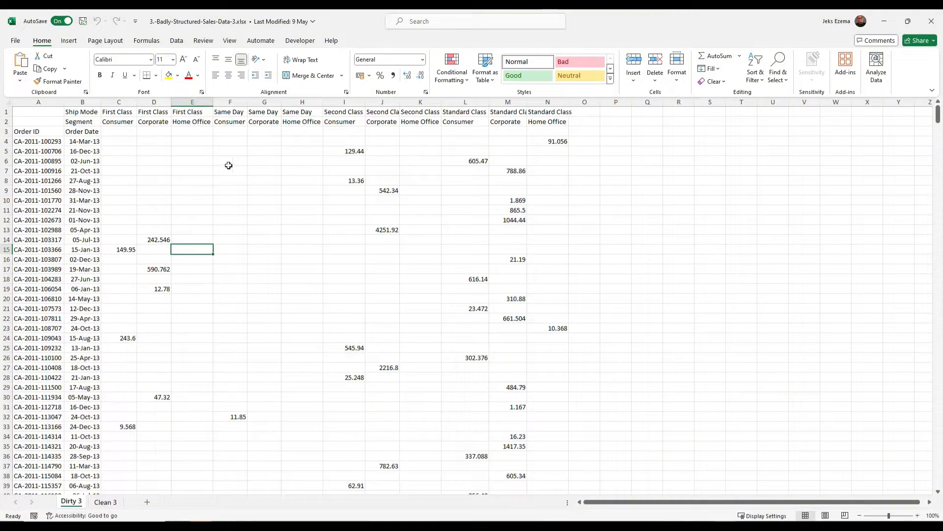
Load range A1:N825 of the Dirty 3 sheet into Power Query as a table without headers, and delete the Changed Type step.
click(26, 113)
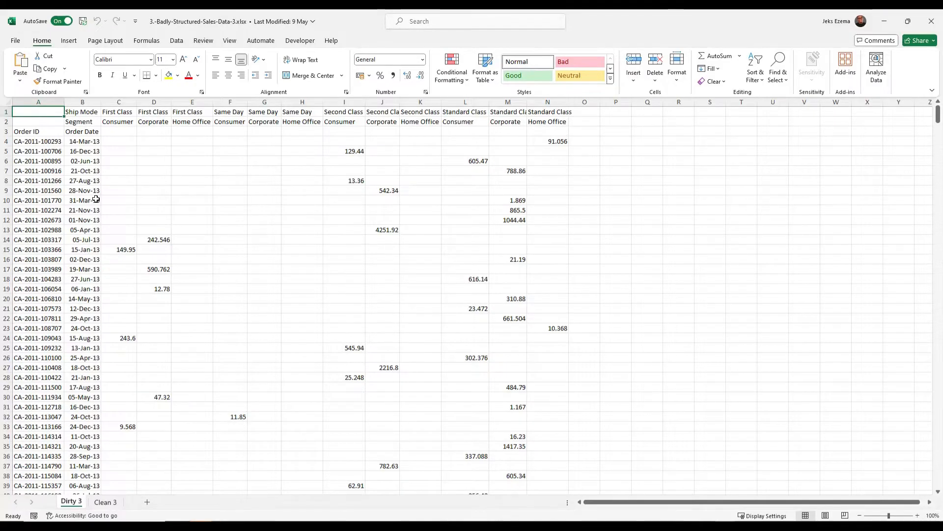
key(ctrl+shift+End)
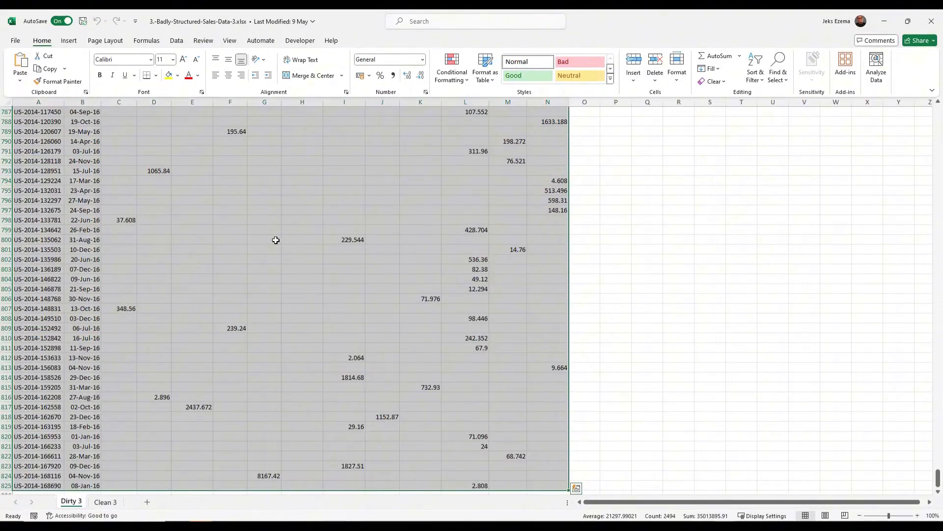
scroll(275, 239, down, 2)
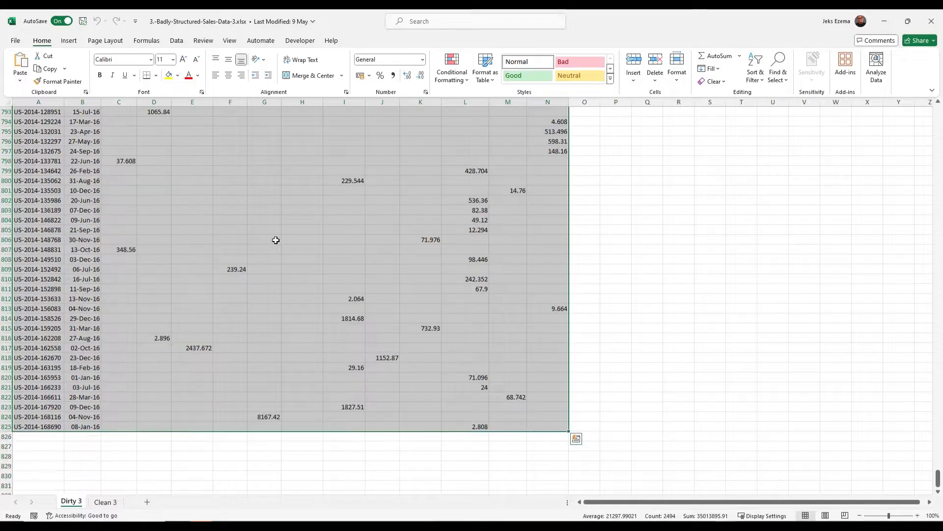
scroll(275, 240, up, 1)
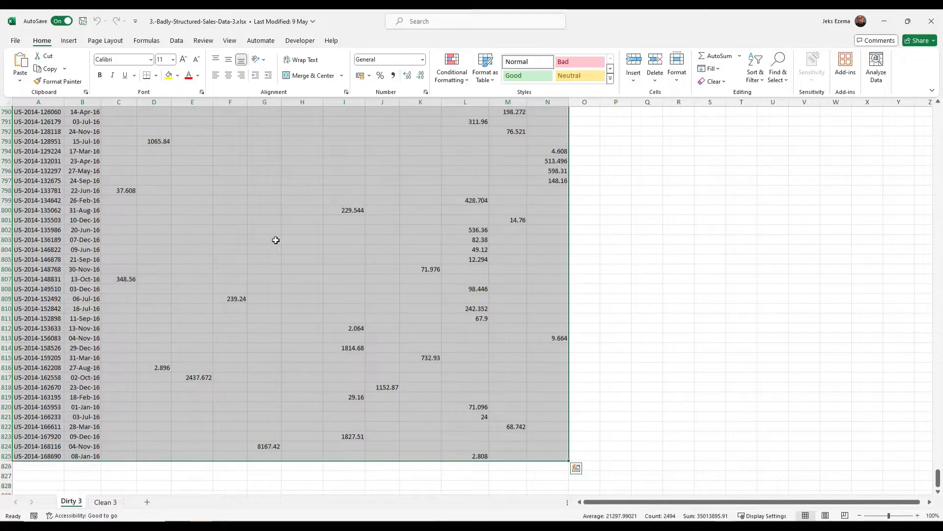
click(176, 41)
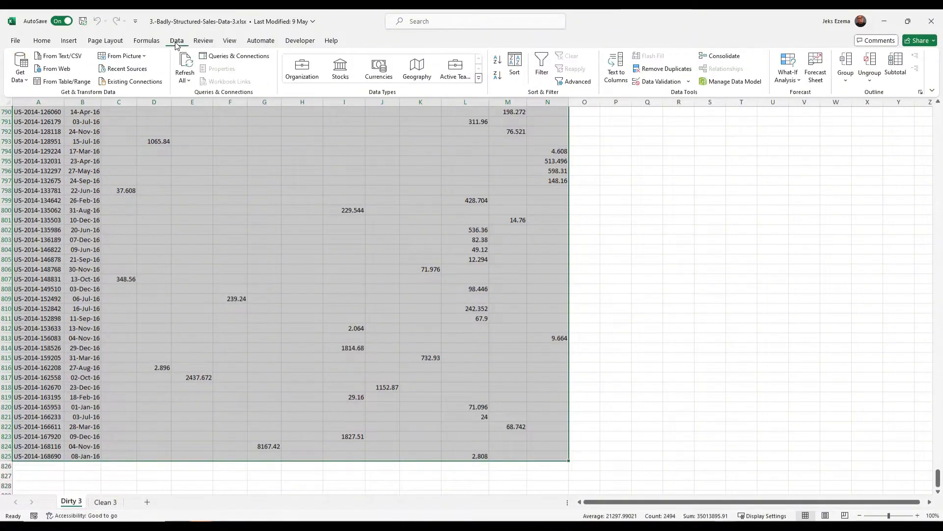
click(57, 83)
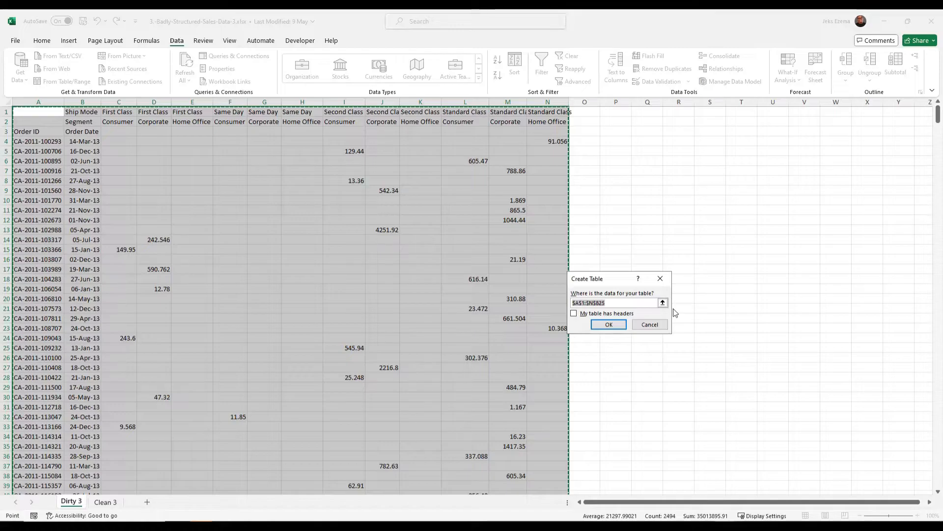
click(605, 325)
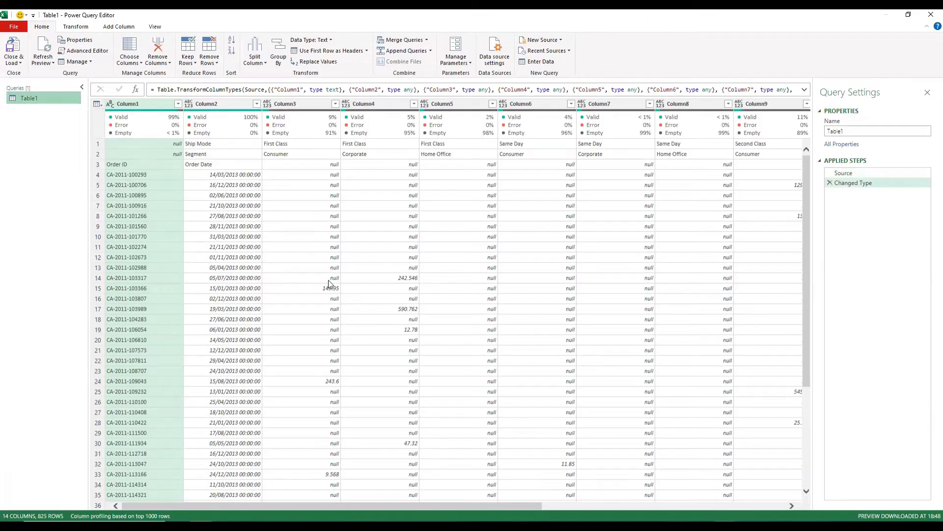
click(830, 183)
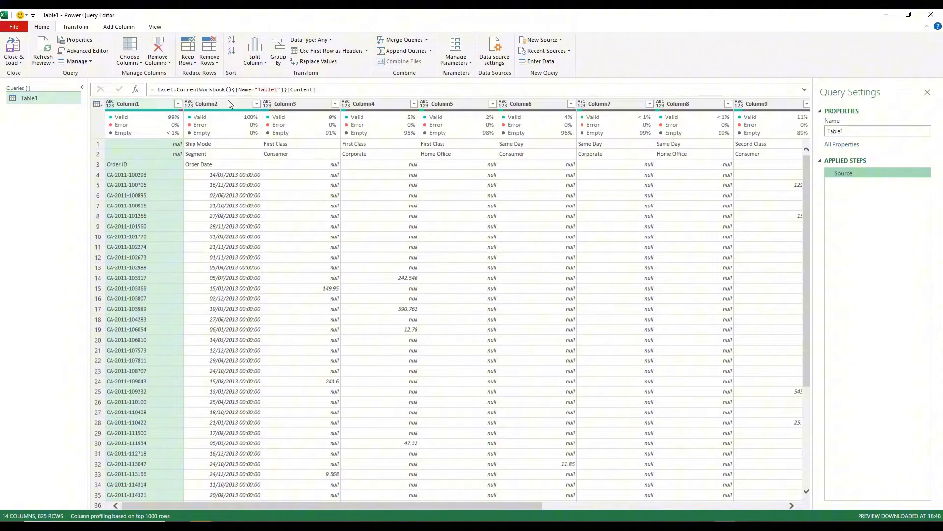
Merge Column1 and Column2 into one column named Merged, using a semicolon as separator.
mouse_move(228, 115)
mouse_move(363, 109)
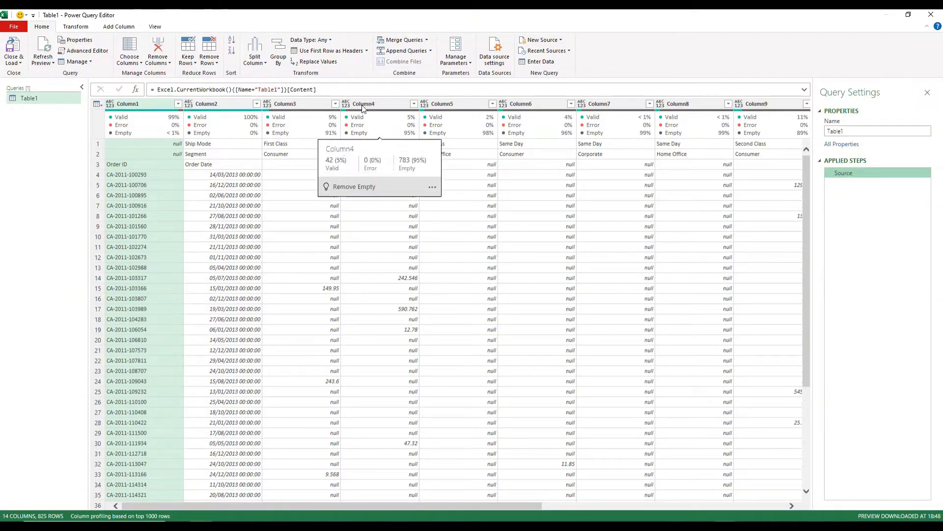
ctrl+click(222, 104)
right_click(222, 104)
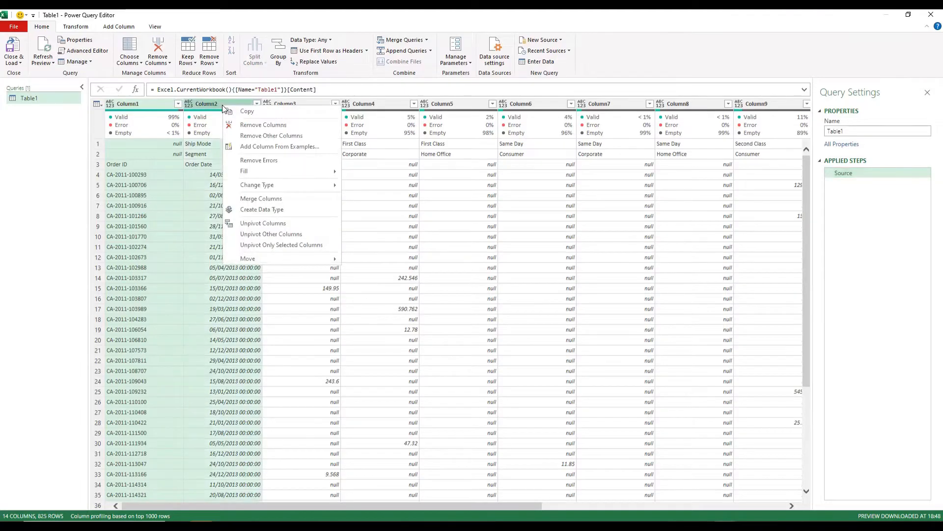
click(273, 198)
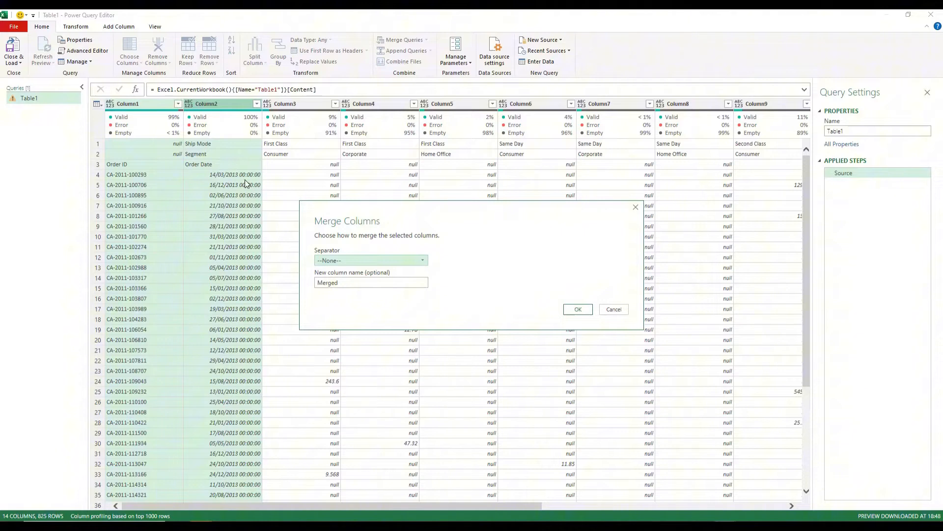
click(421, 261)
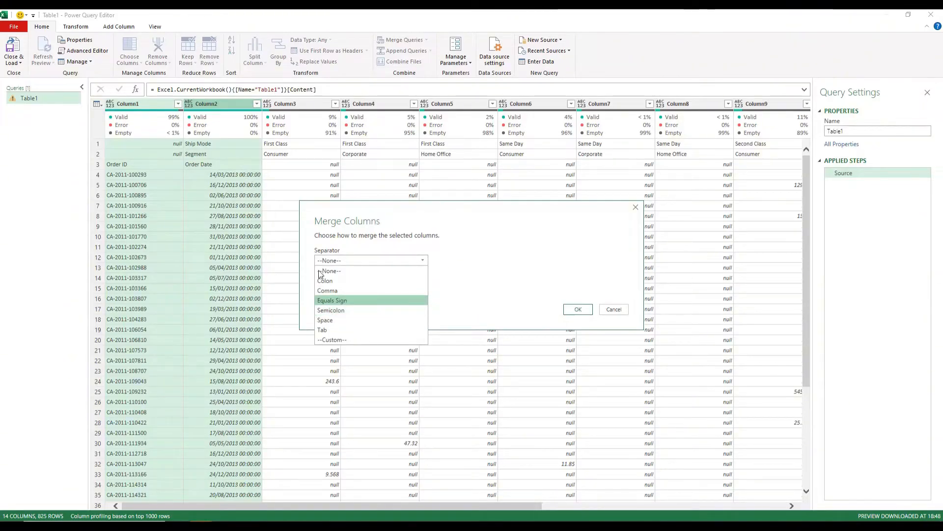
click(334, 310)
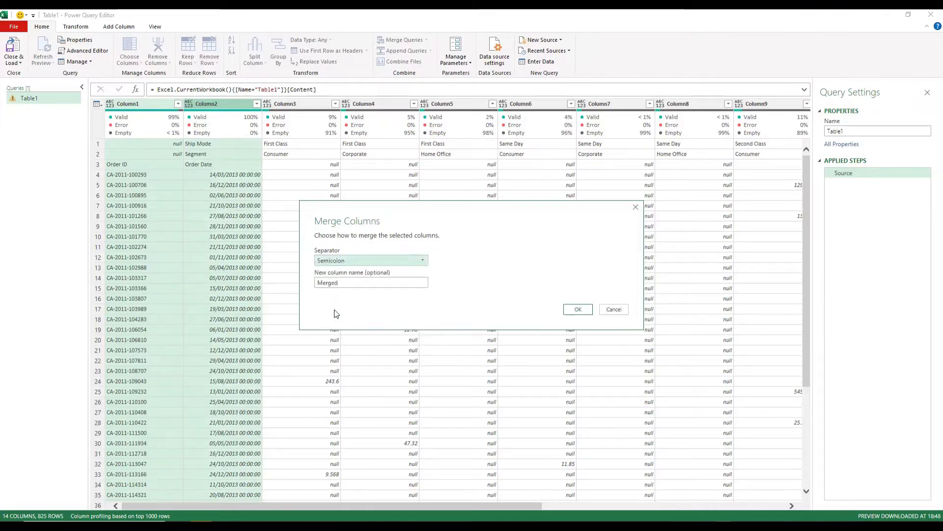
click(577, 309)
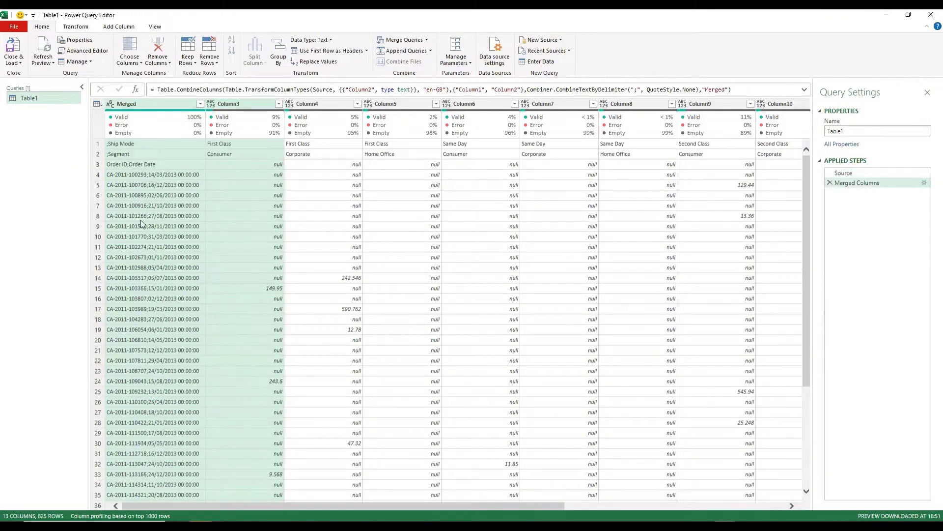
Transpose the whole table and promote its first row to headers.
click(141, 104)
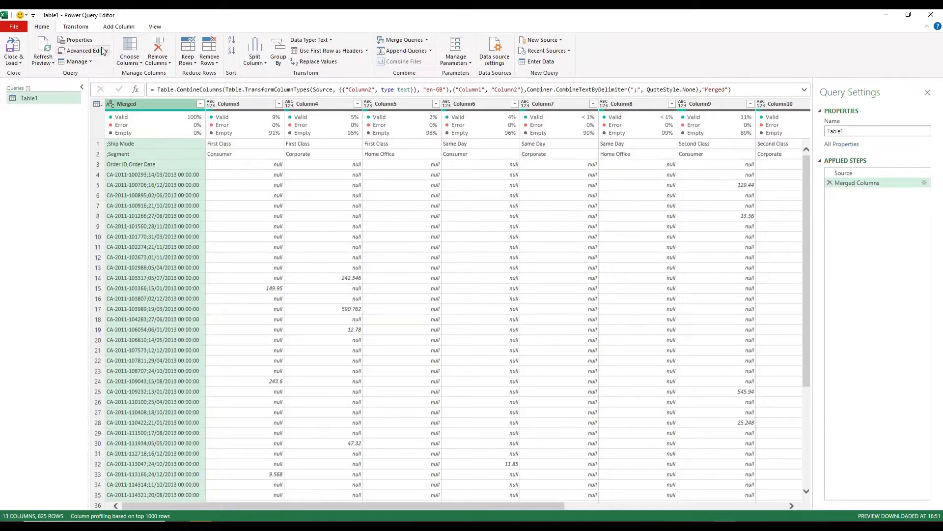
click(78, 27)
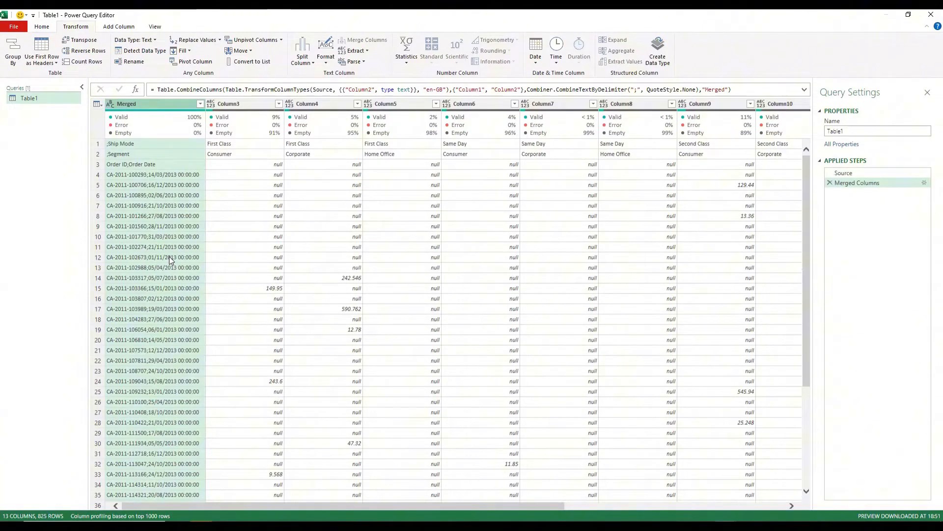
click(83, 40)
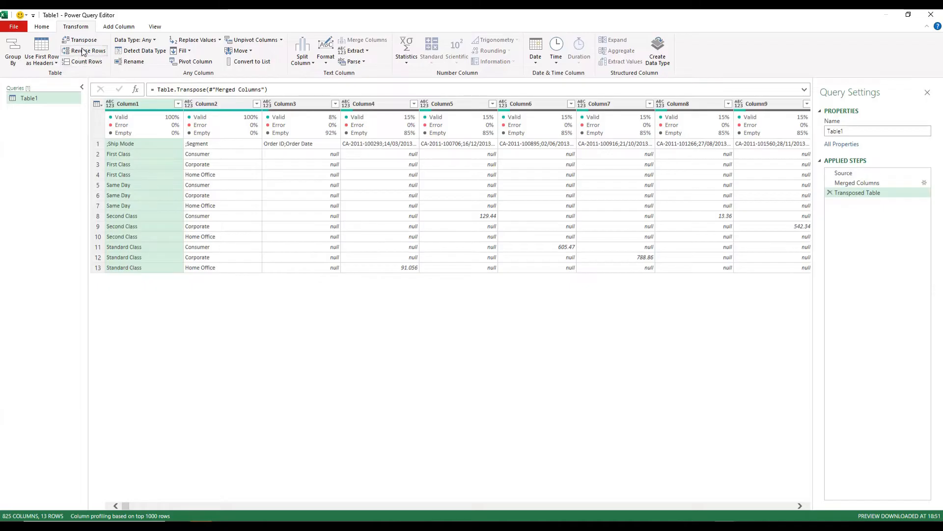
click(41, 46)
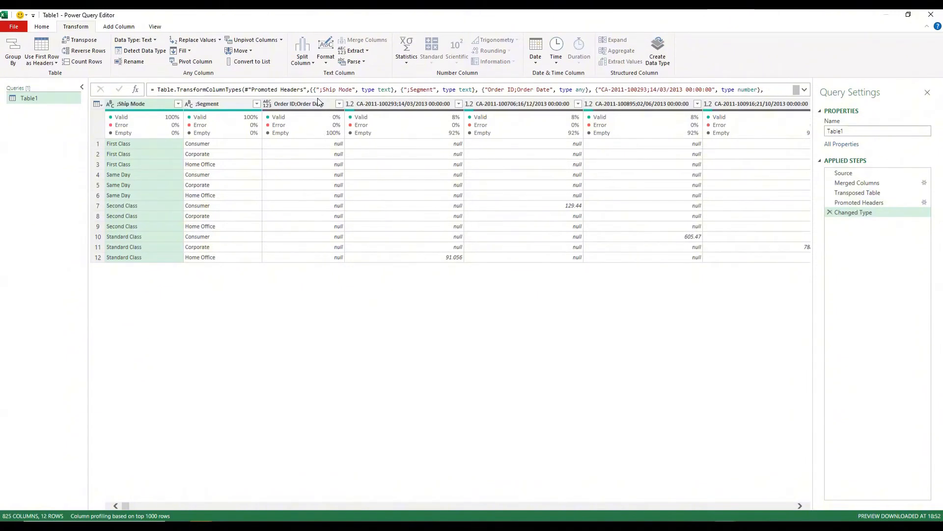
Remove the Order ID;Order Date column and unpivot all columns other than ;Ship Mode and ;Segment.
click(315, 105)
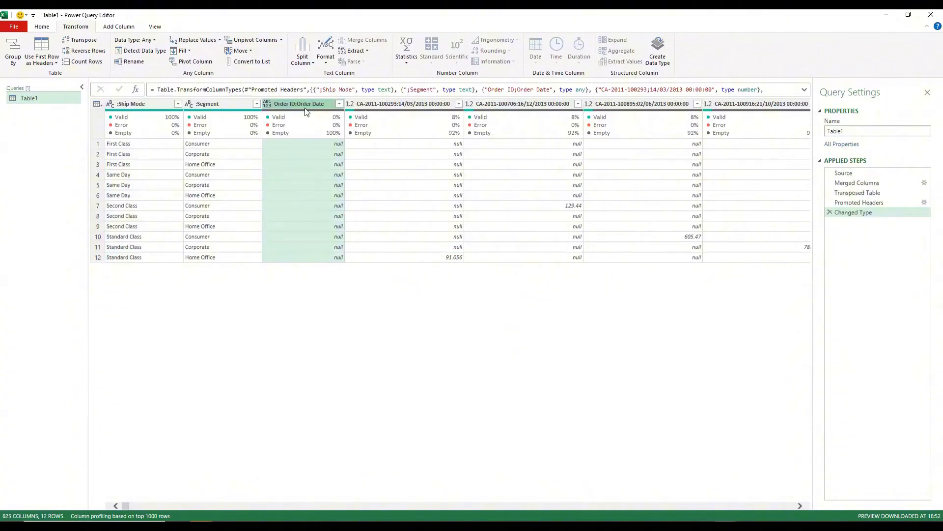
key(Delete)
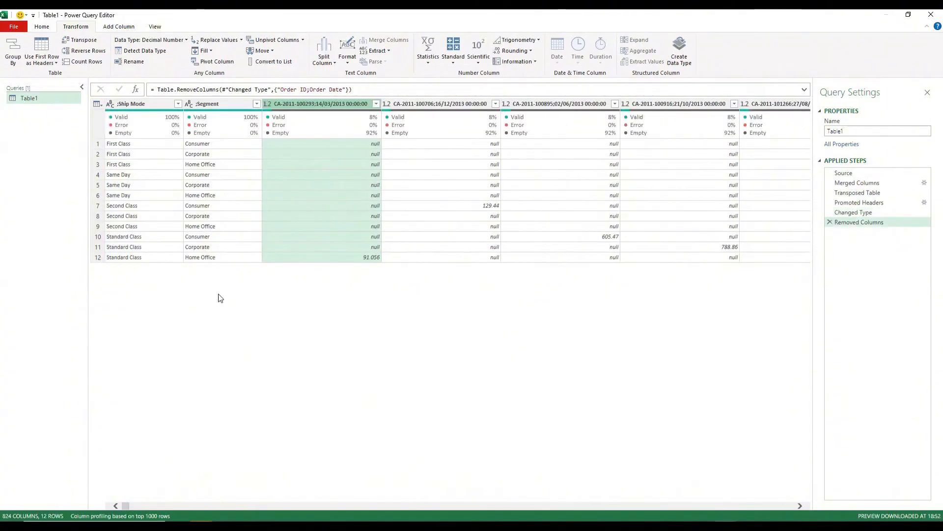
click(131, 104)
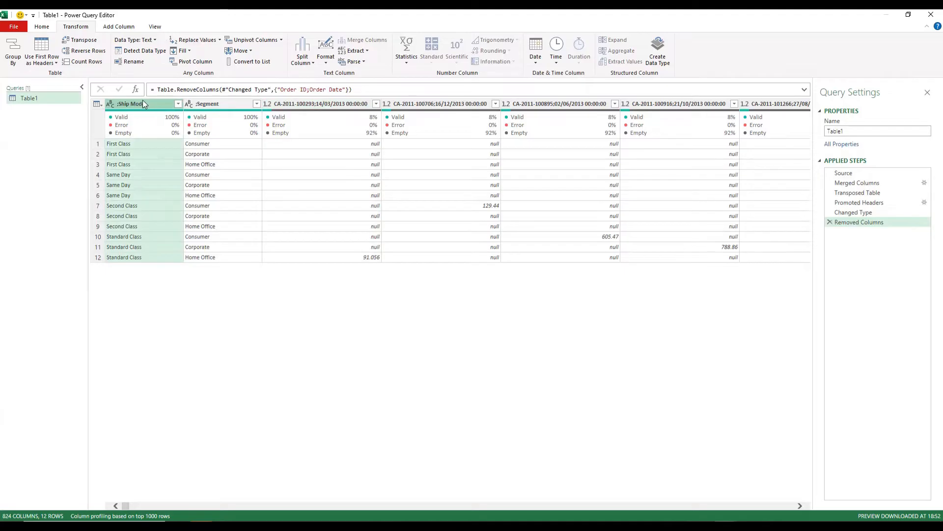
ctrl+click(217, 104)
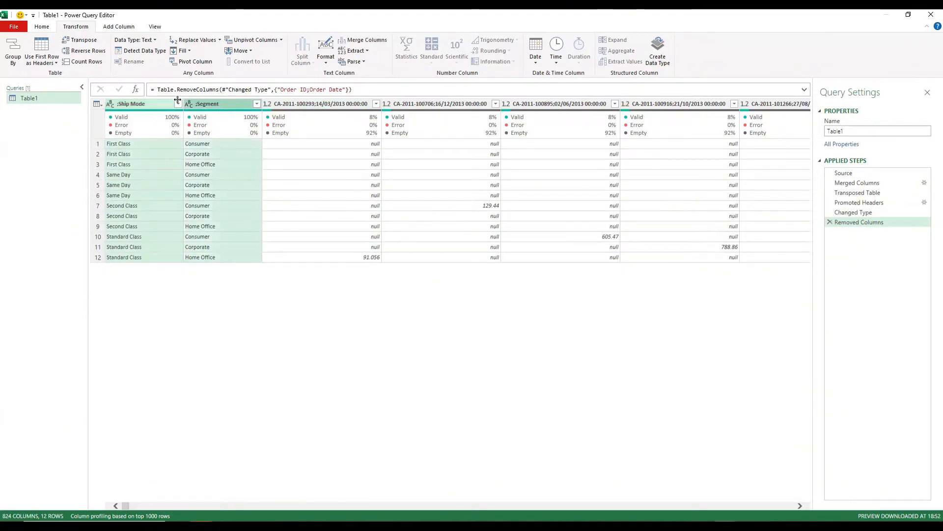
click(141, 106)
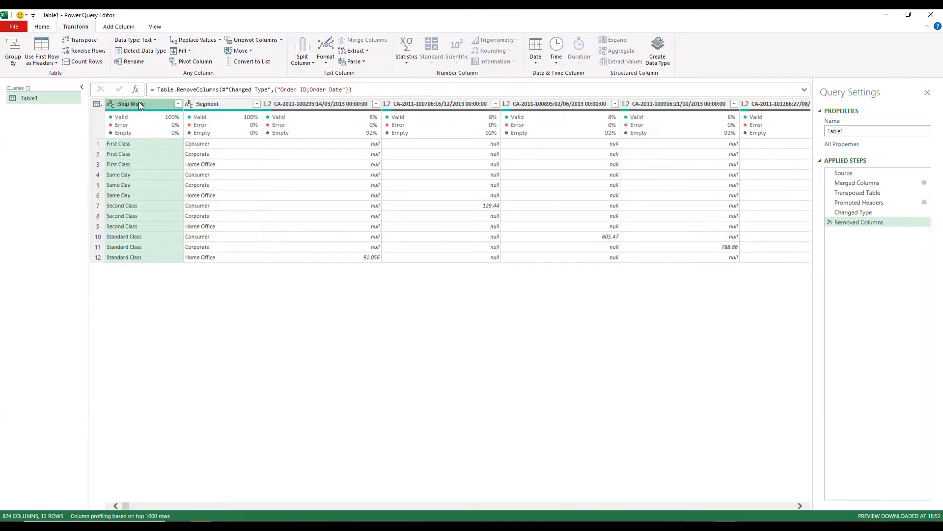
ctrl+click(220, 104)
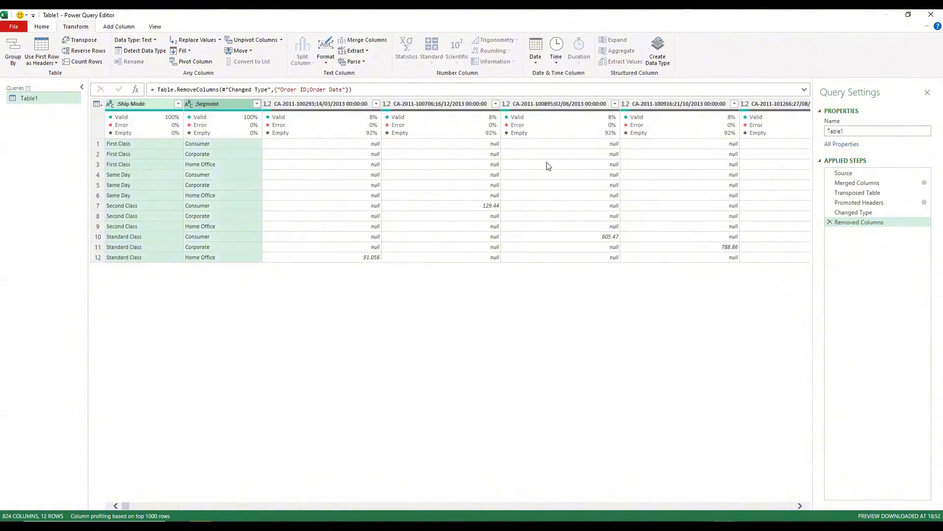
click(281, 41)
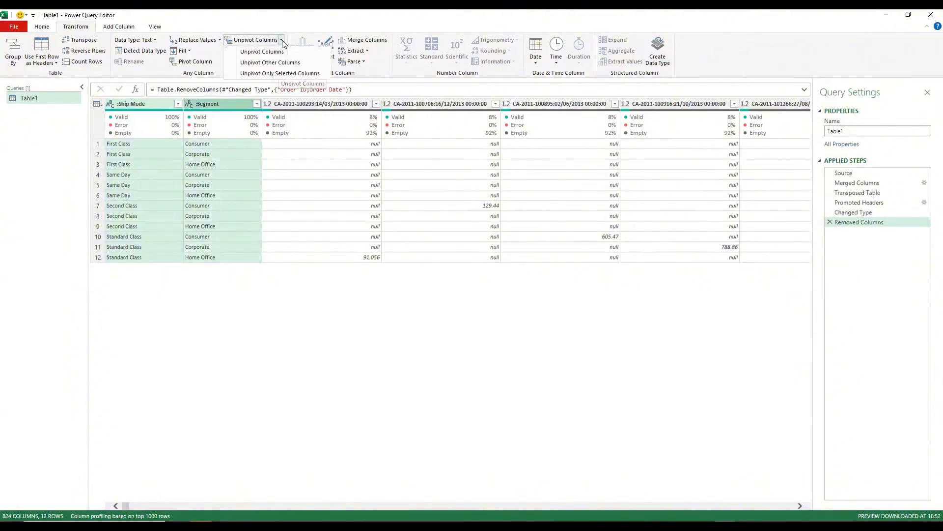
click(272, 63)
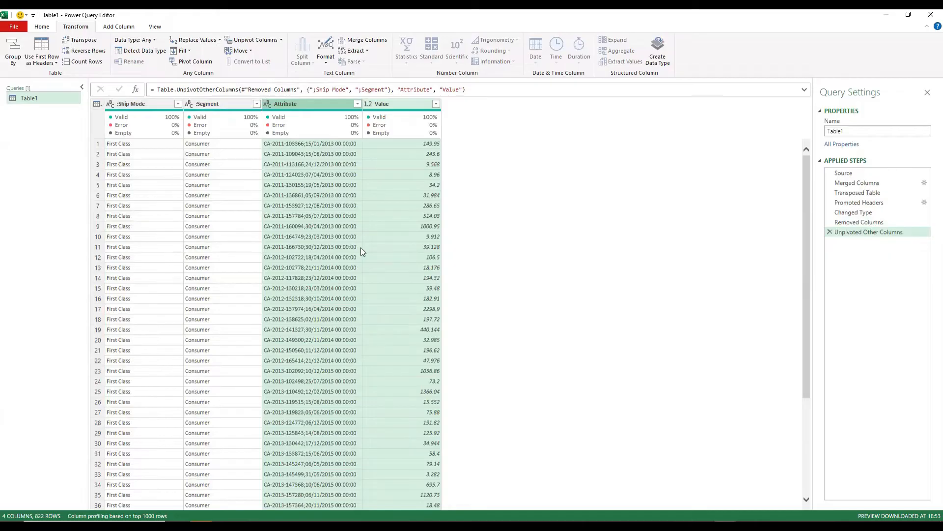
Split the Attribute column by the semicolon delimiter at each occurrence.
click(309, 102)
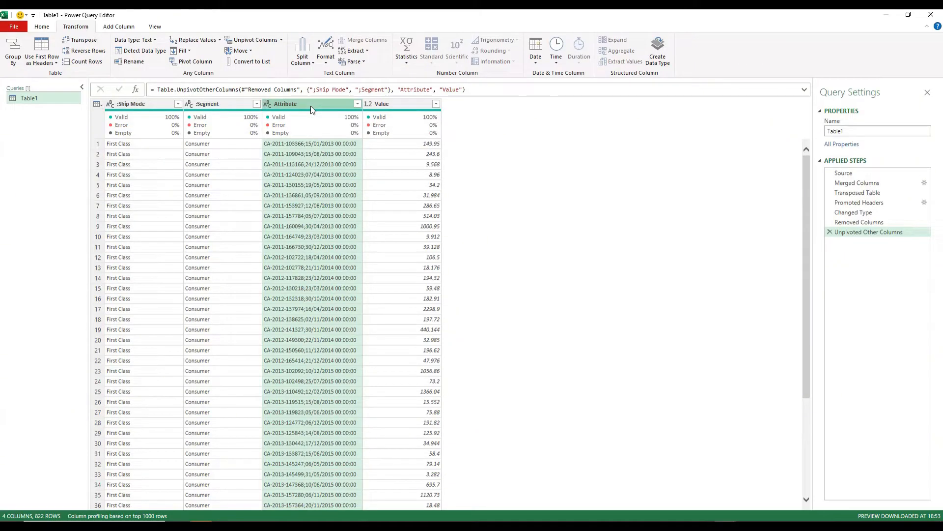
right_click(311, 105)
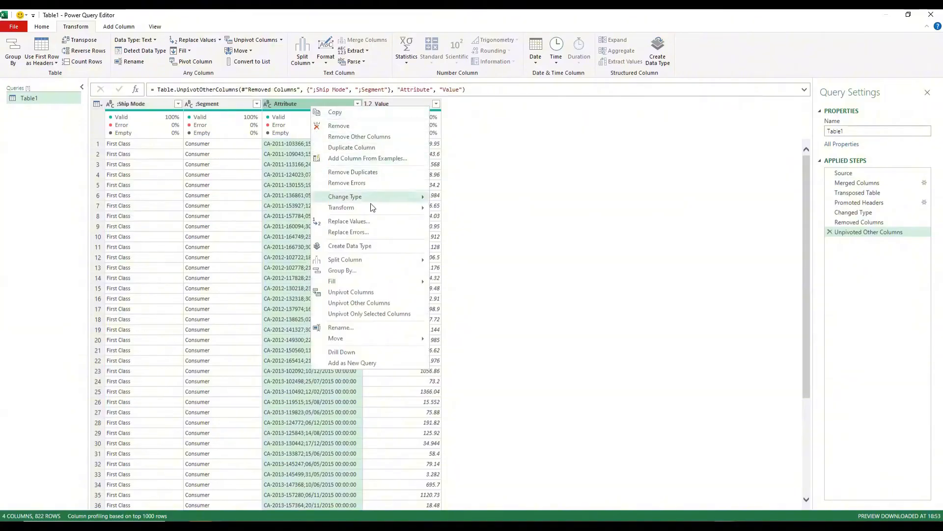
mouse_move(371, 285)
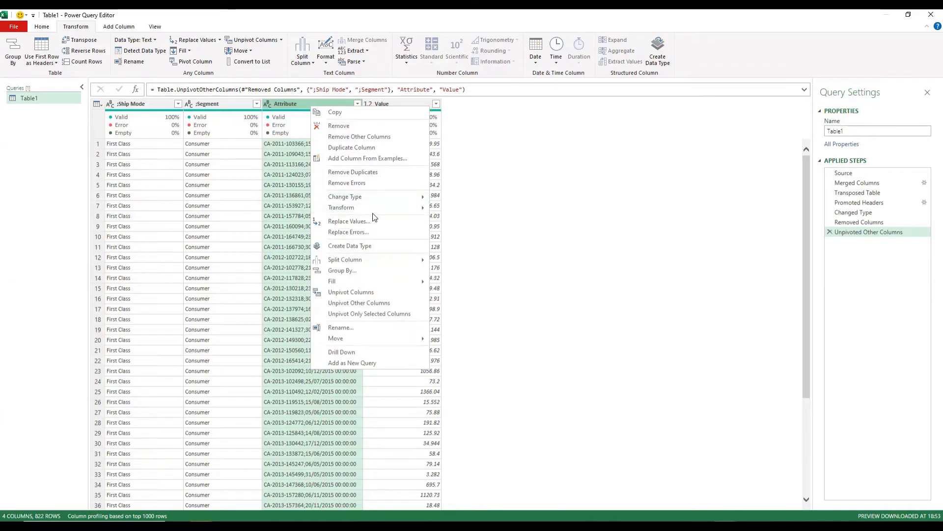
mouse_move(387, 212)
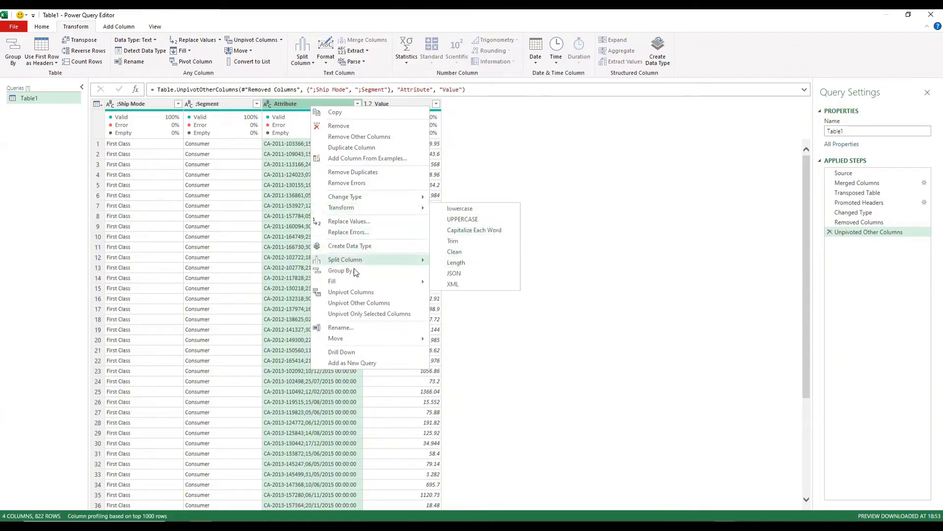
mouse_move(415, 261)
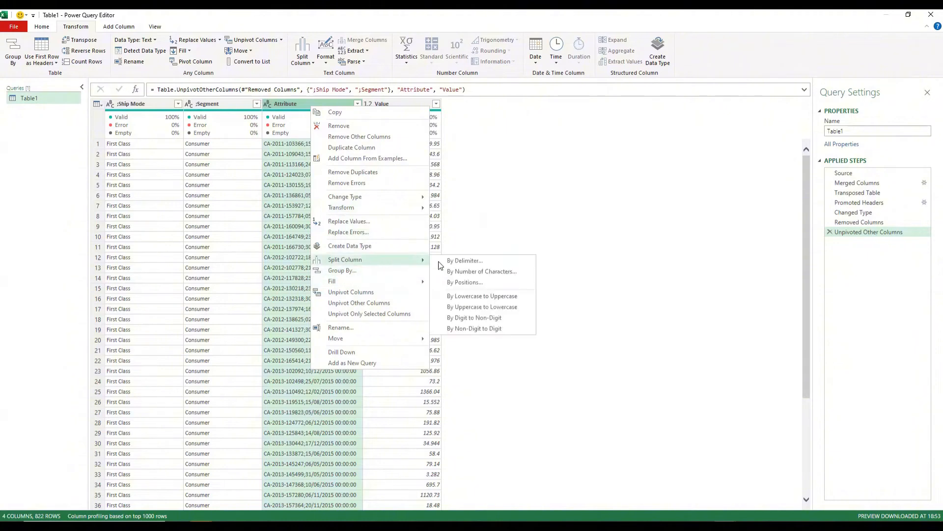
click(468, 261)
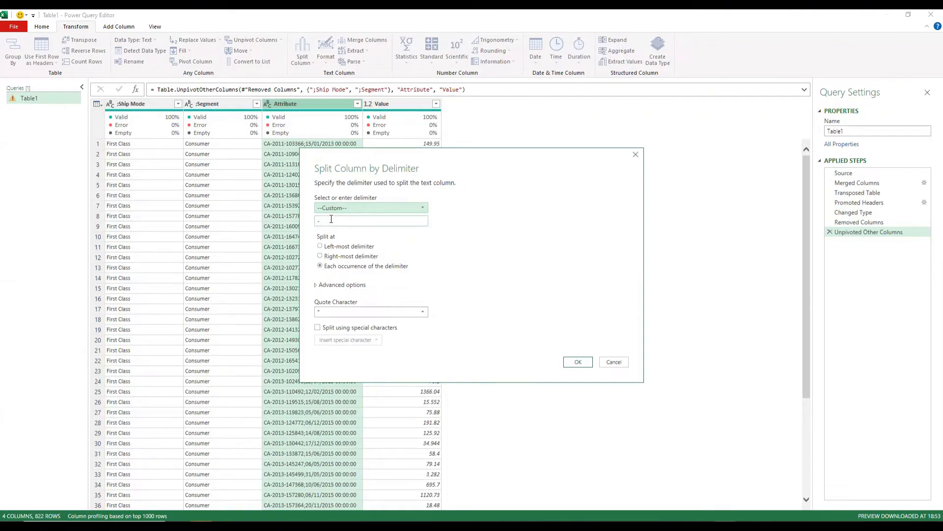
click(423, 212)
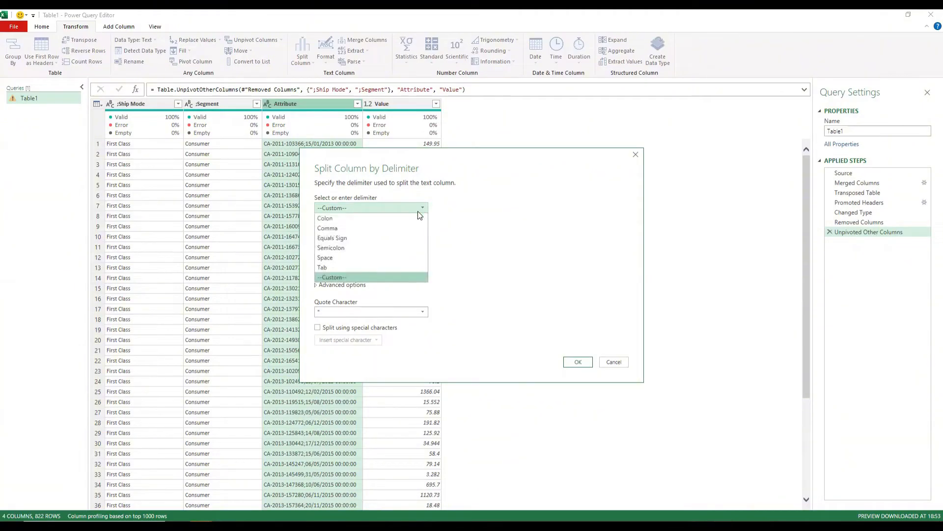
click(338, 249)
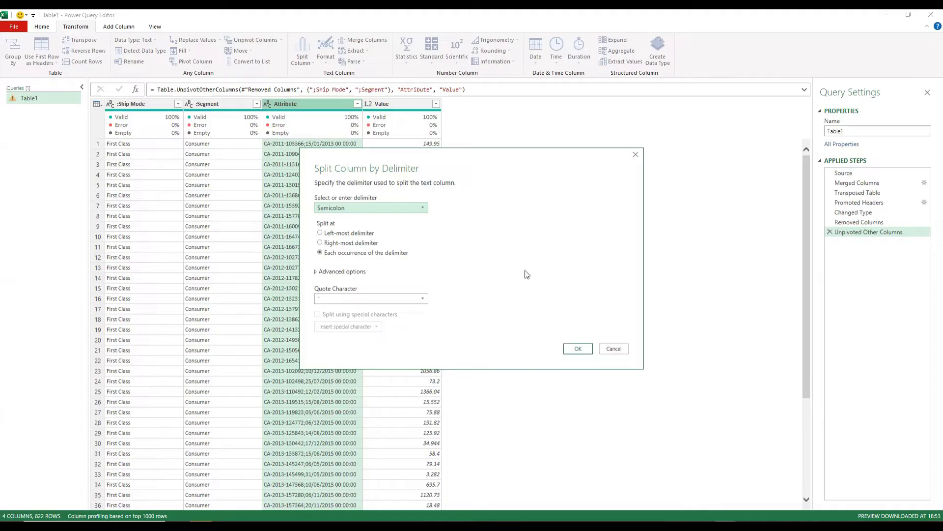
click(574, 348)
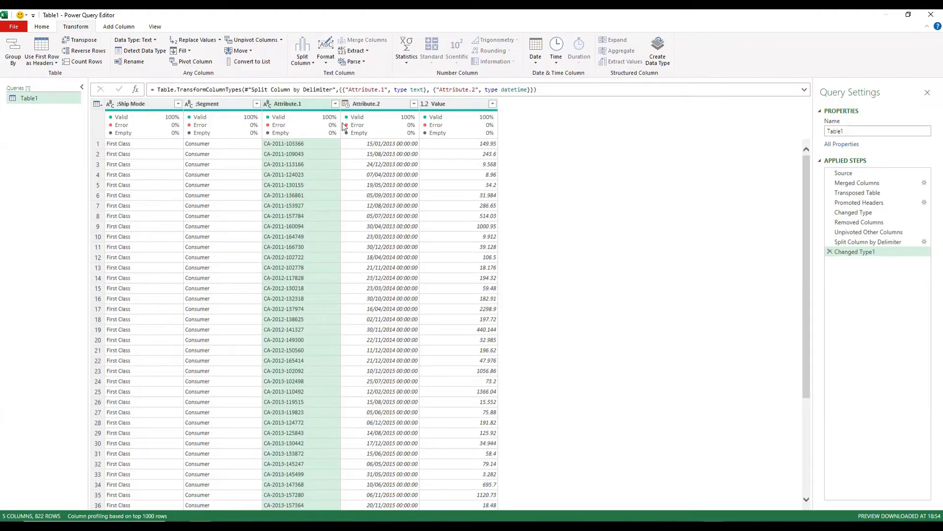
Split the Attribute.2 column by the space delimiter at each occurrence, and remove the resulting time column.
mouse_move(389, 135)
right_click(380, 101)
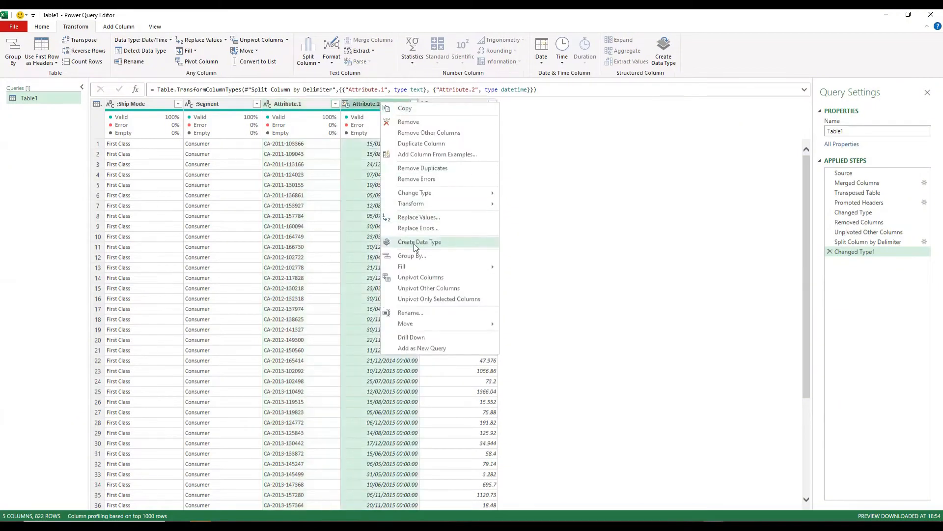
mouse_move(450, 266)
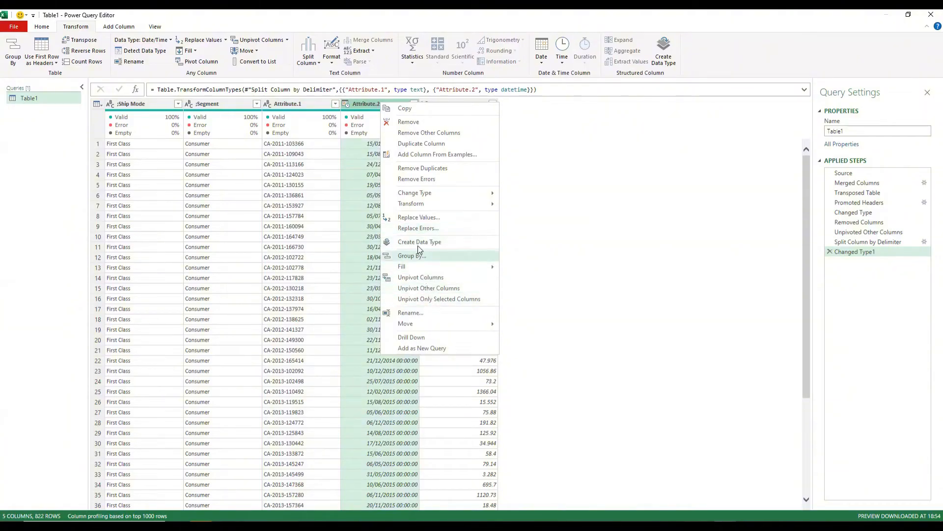
click(588, 184)
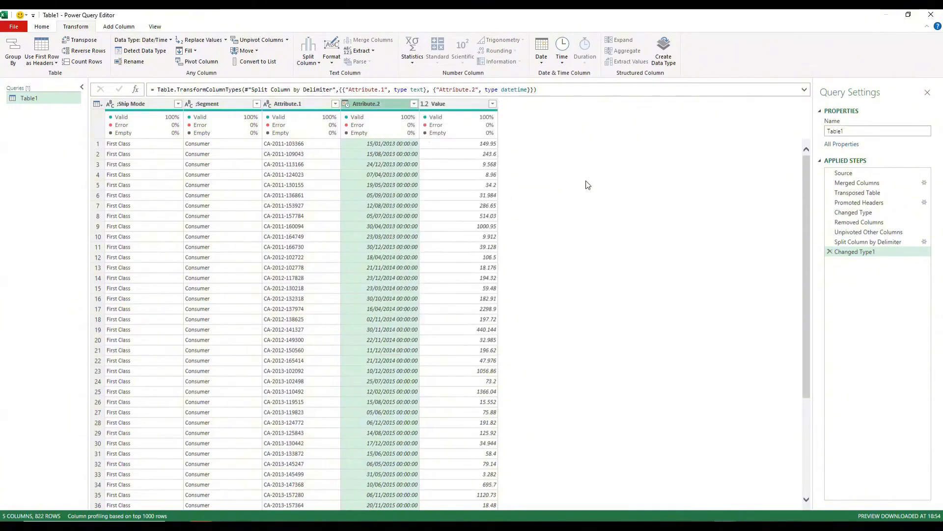
right_click(387, 104)
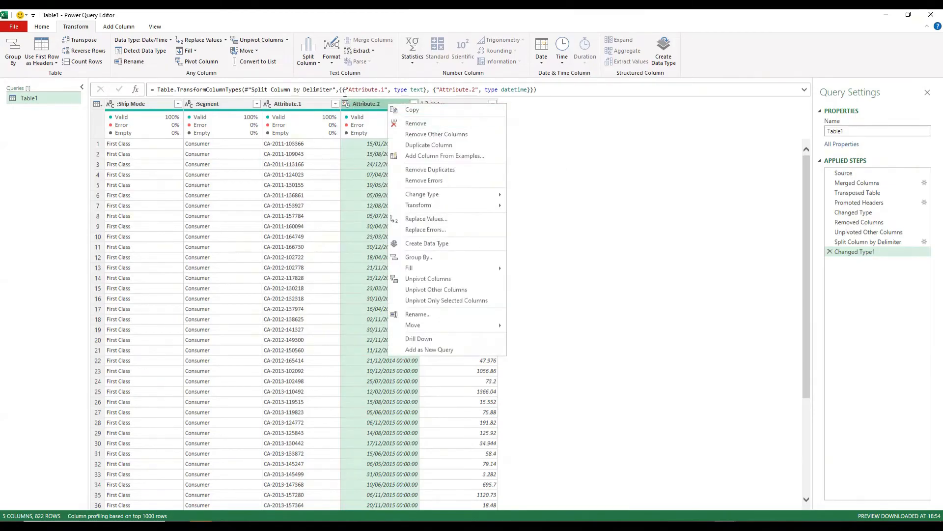
click(322, 62)
click(320, 62)
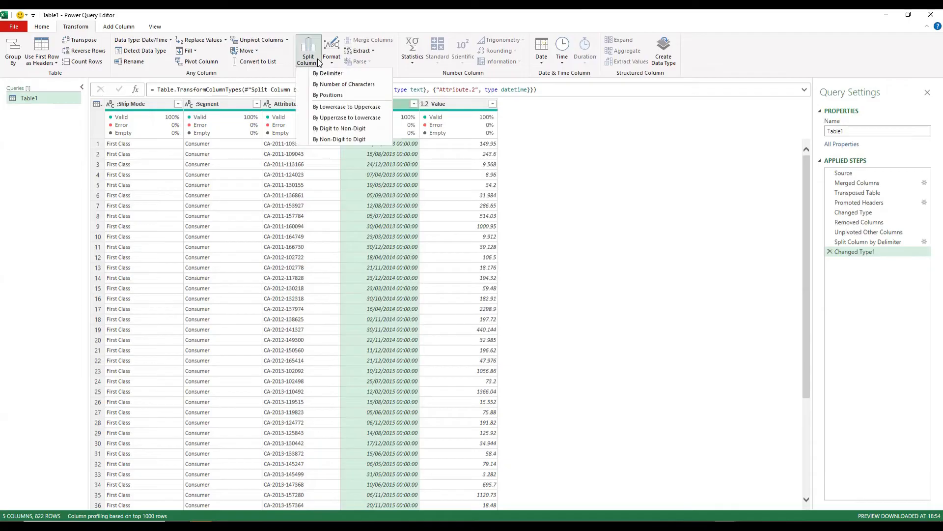
click(327, 74)
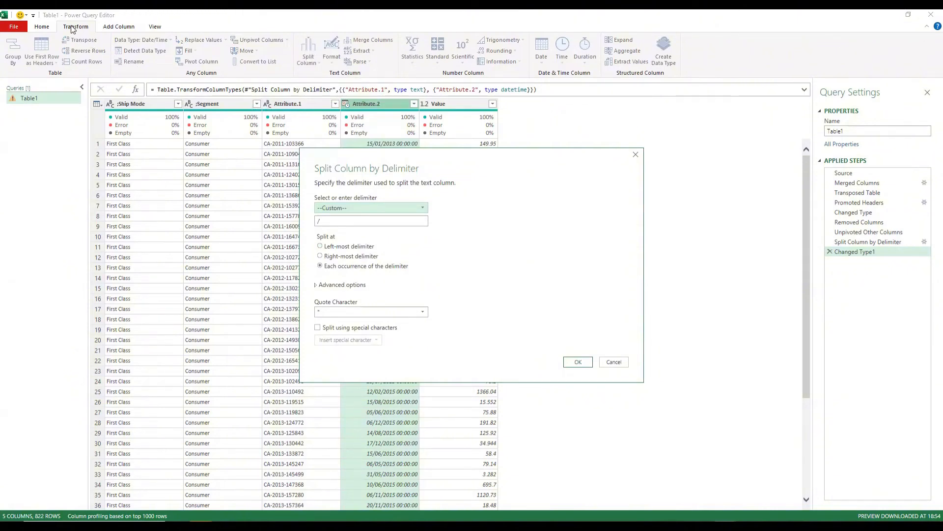
click(423, 208)
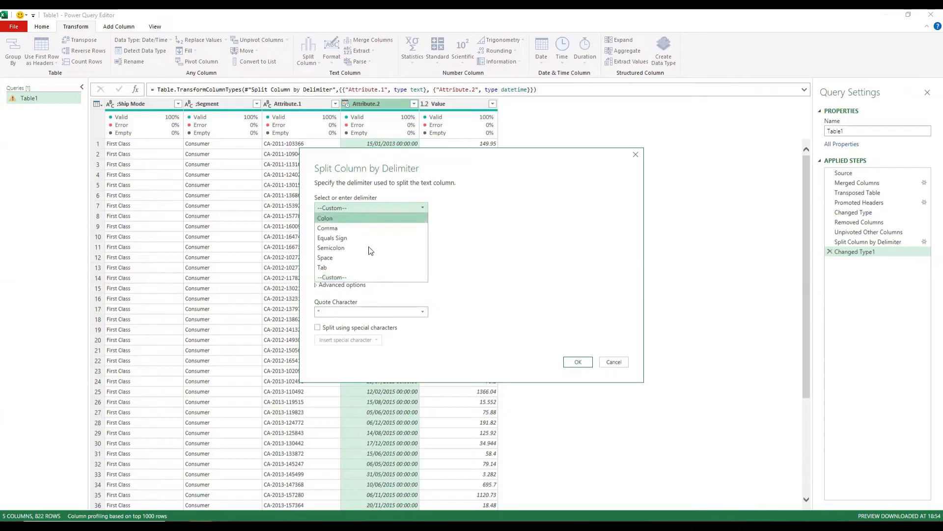
click(329, 258)
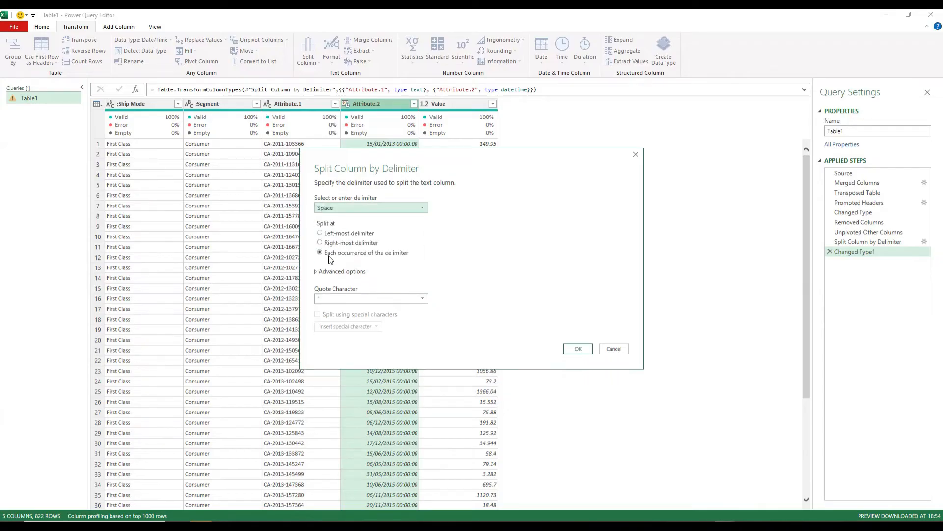
click(578, 349)
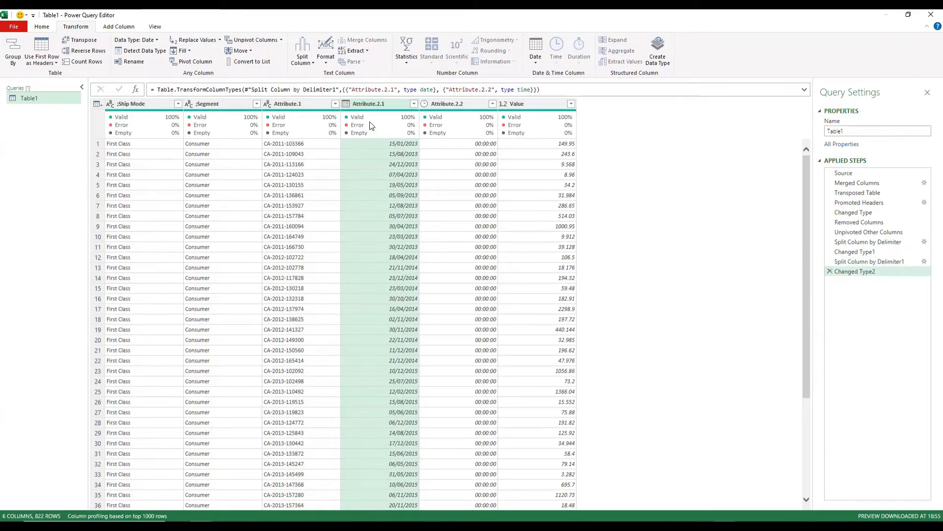
click(464, 105)
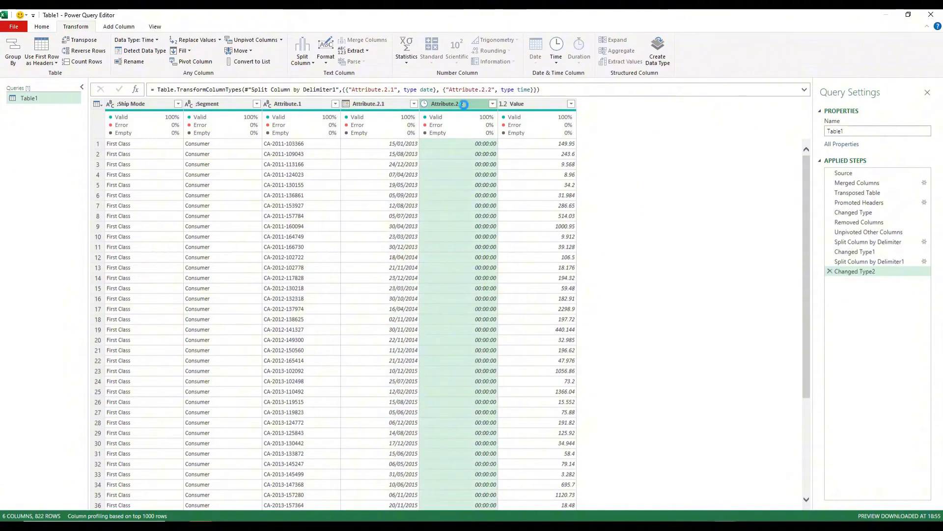
key(Delete)
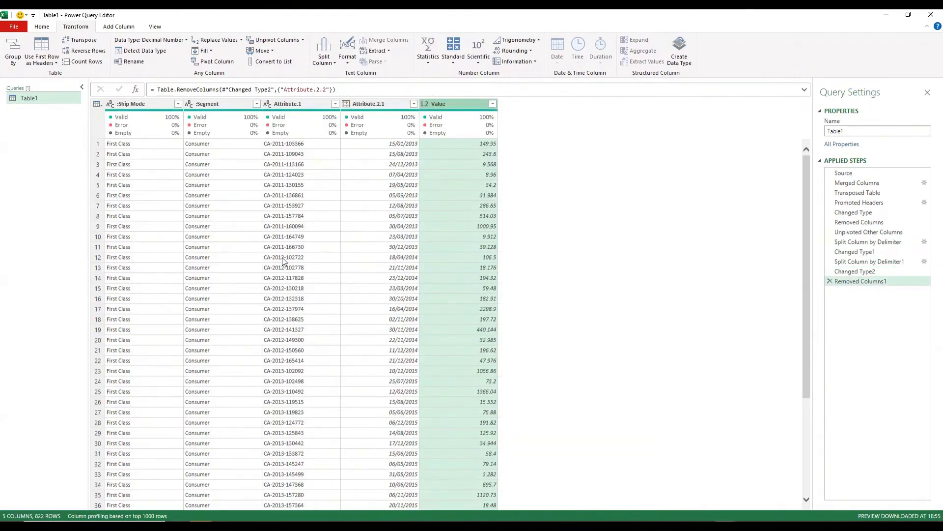
Look through the rows of the reshaped table and check the data type options of the Attribute.1 column.
scroll(287, 260, down, 5)
scroll(287, 260, down, 20)
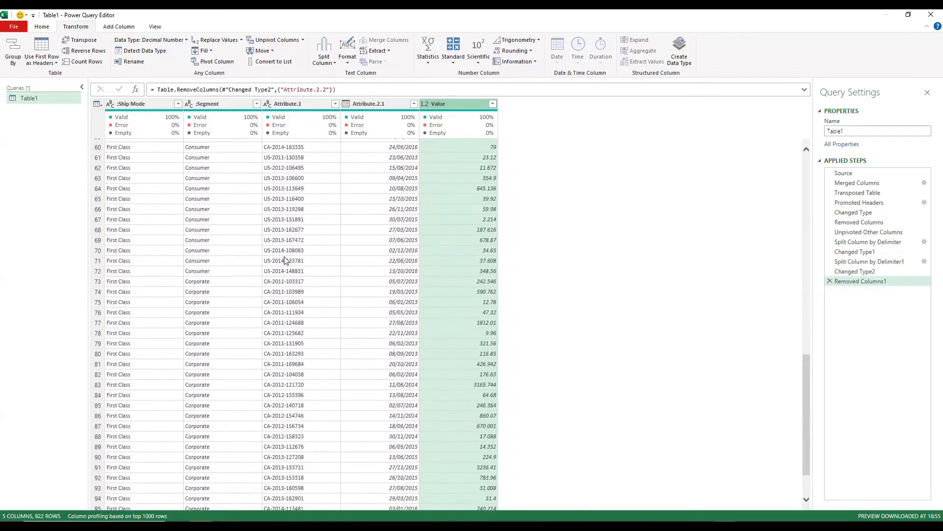
scroll(287, 261, up, 20)
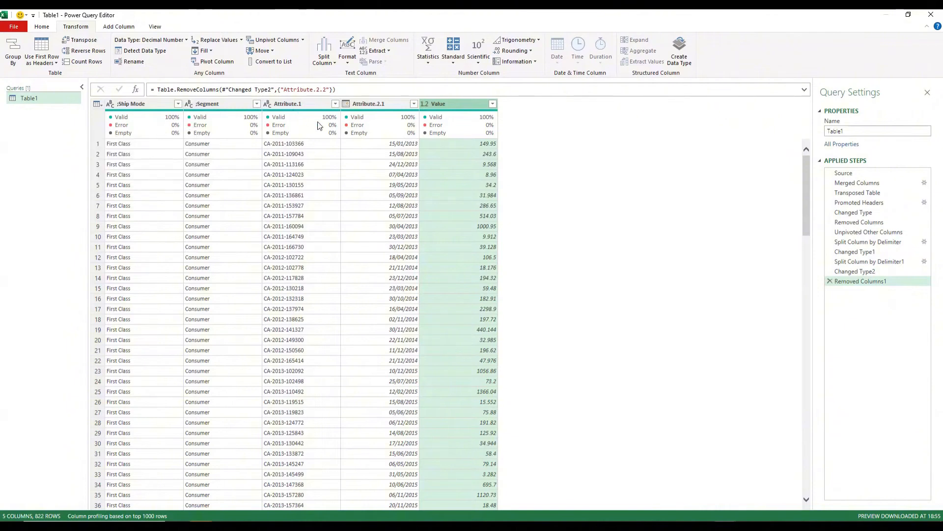
mouse_move(324, 132)
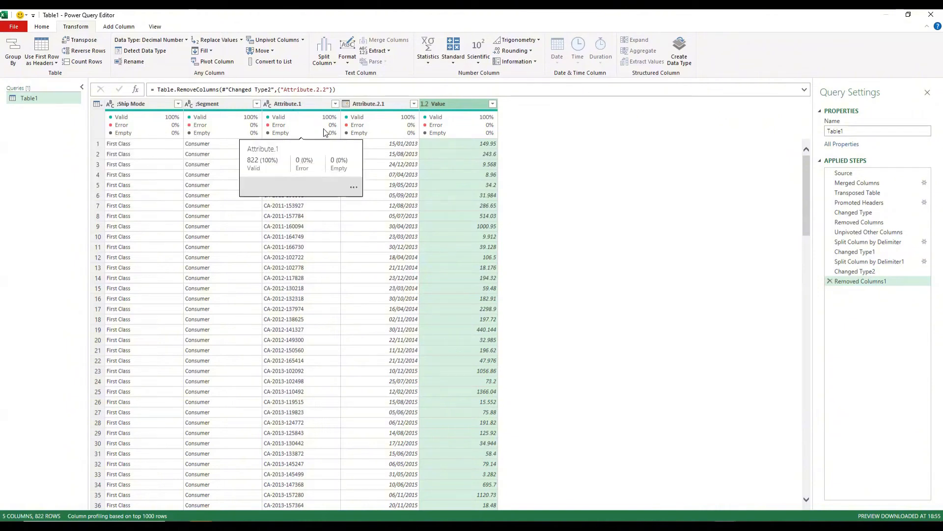
click(269, 104)
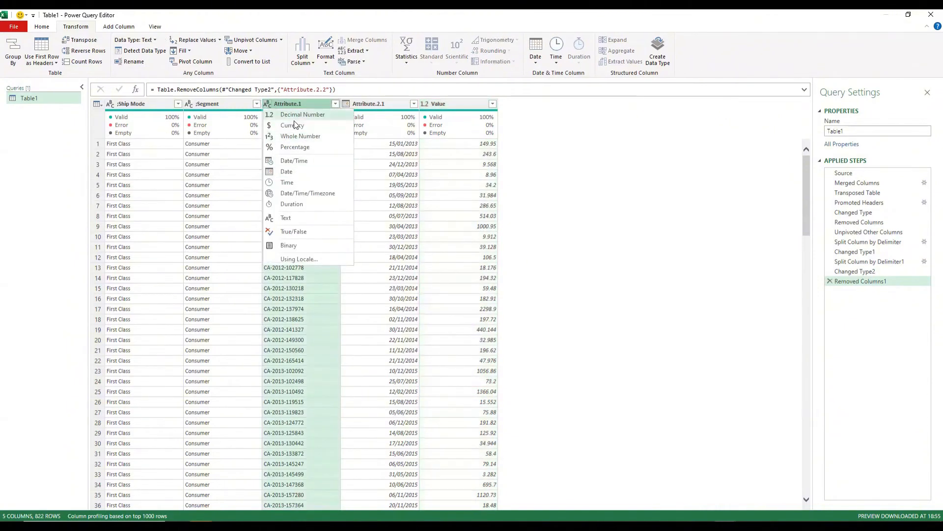
click(556, 156)
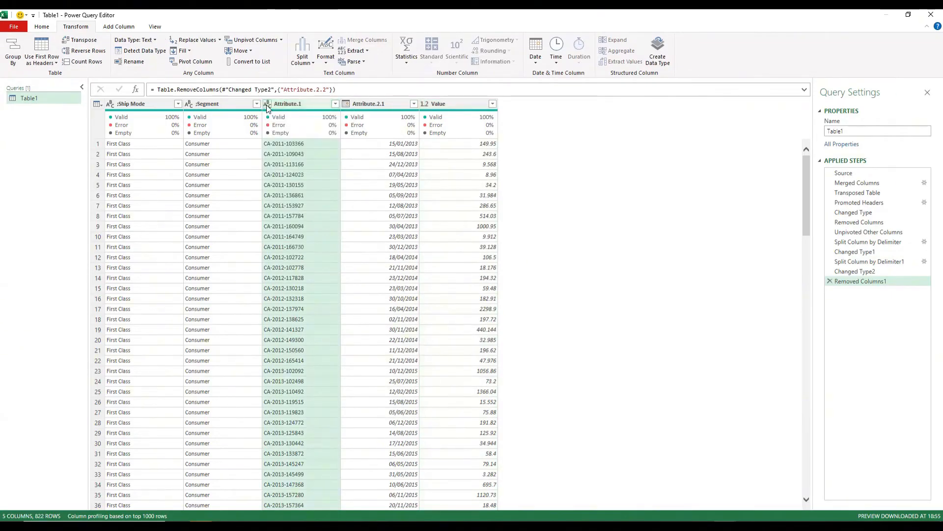
click(268, 104)
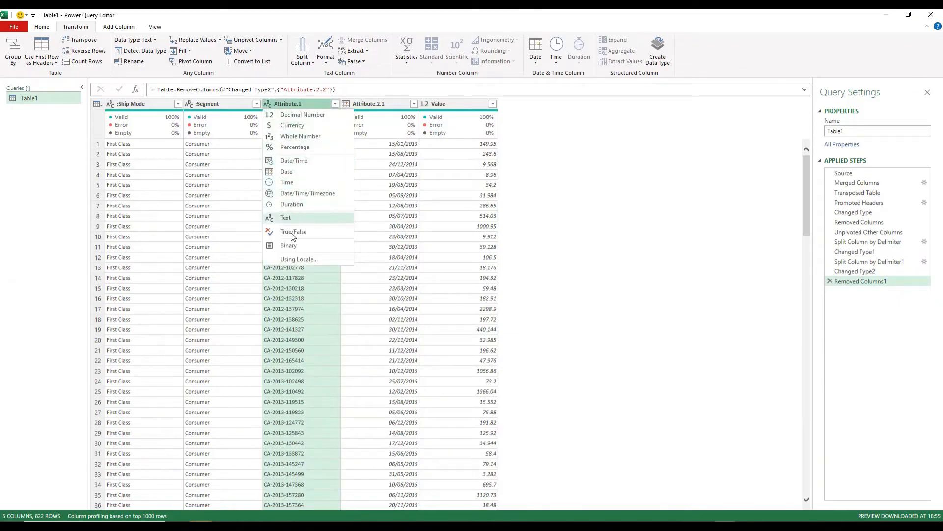
click(628, 259)
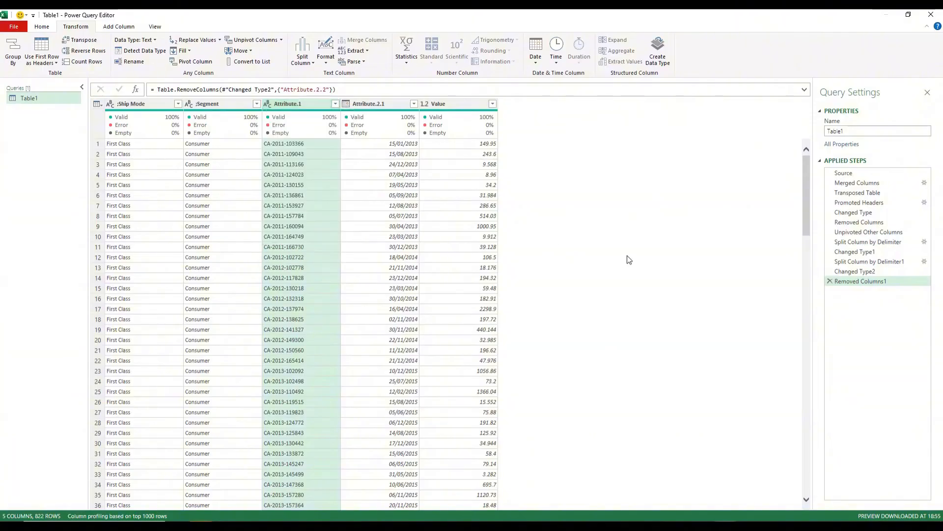
Remove the leading semicolons from the first two column names, renaming them Ship Mode and Segment.
double_click(150, 104)
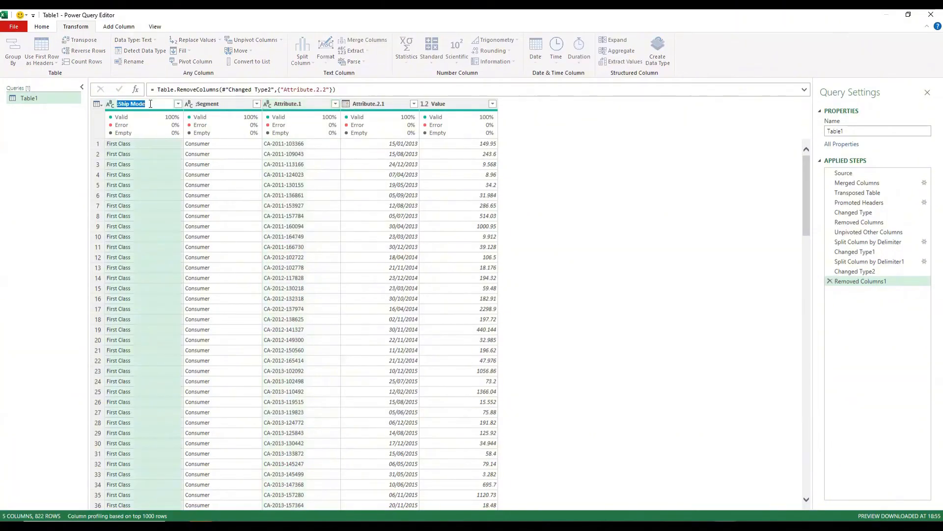
click(120, 104)
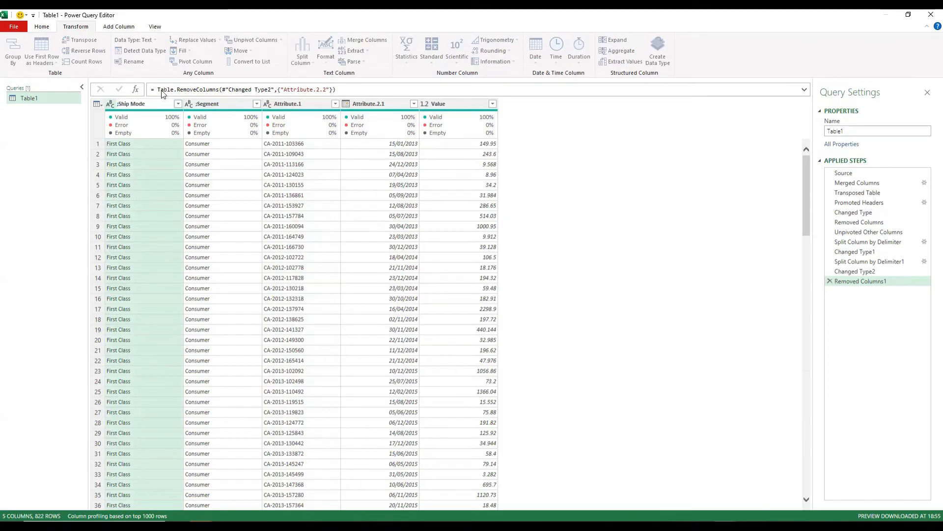
key(BackSpace)
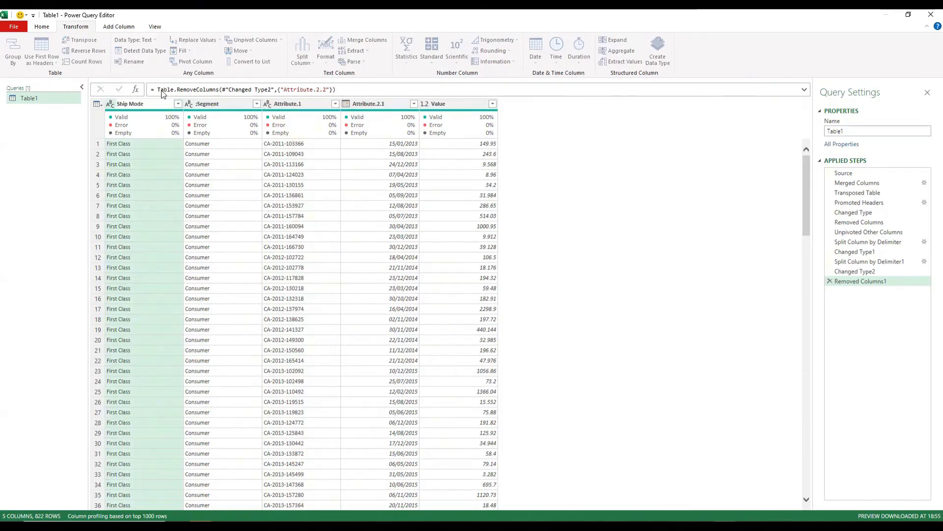
key(Return)
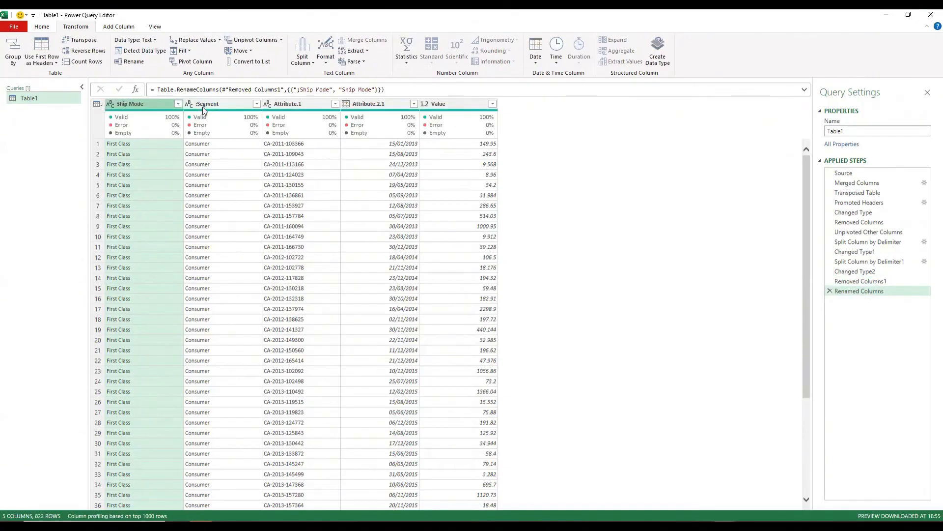
double_click(201, 104)
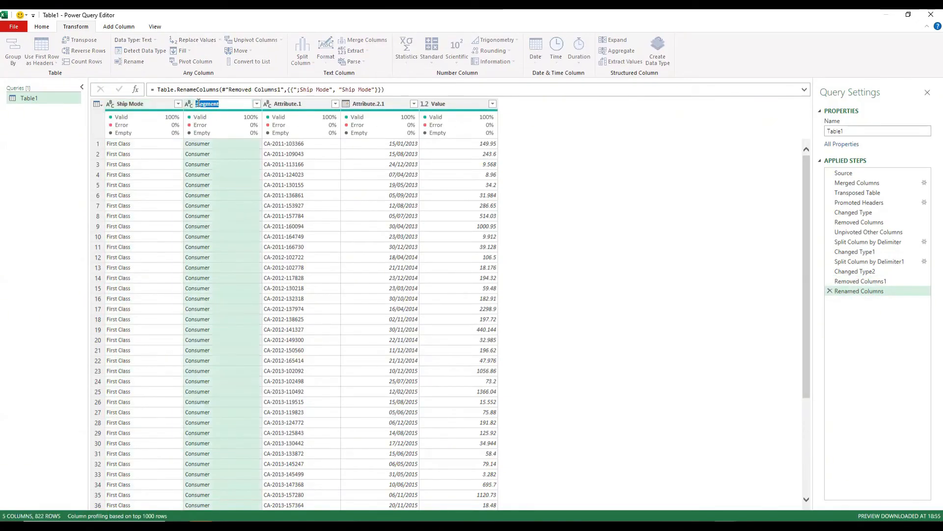
click(198, 104)
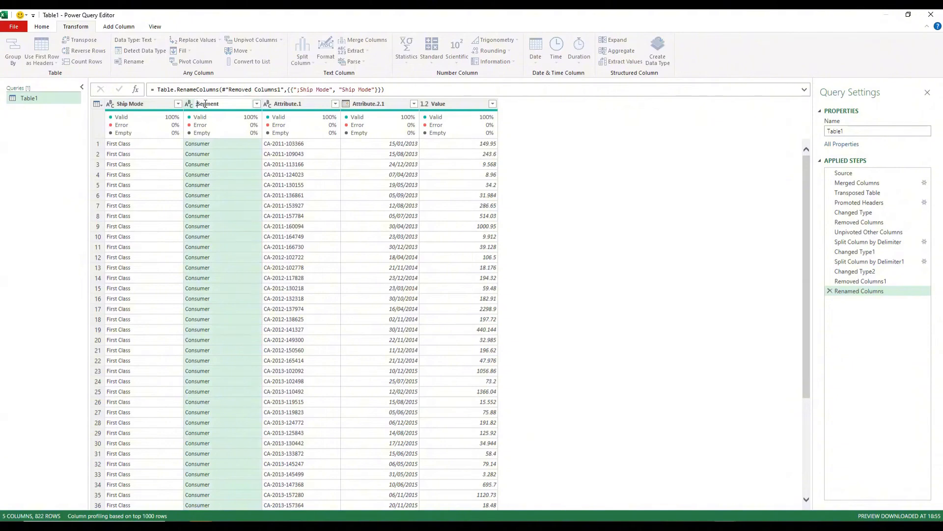
key(Return)
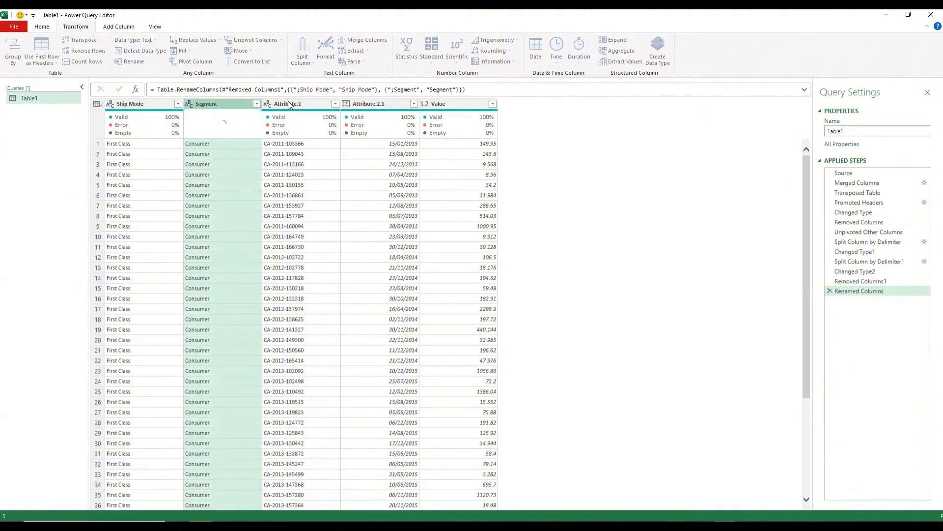
Rename the Attribute.1 column as OrderID and the Attribute.2.1 column as OrderDate.
double_click(288, 103)
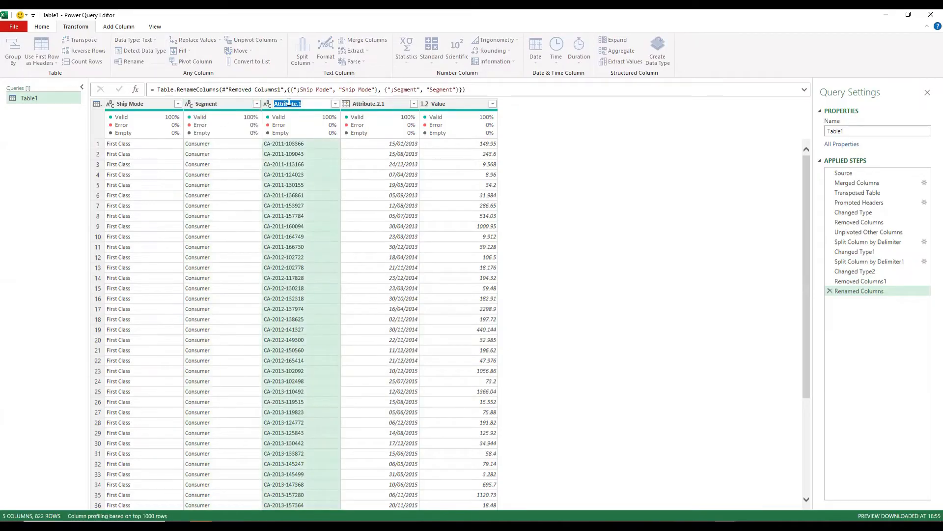
text(OrderID)
key(Return)
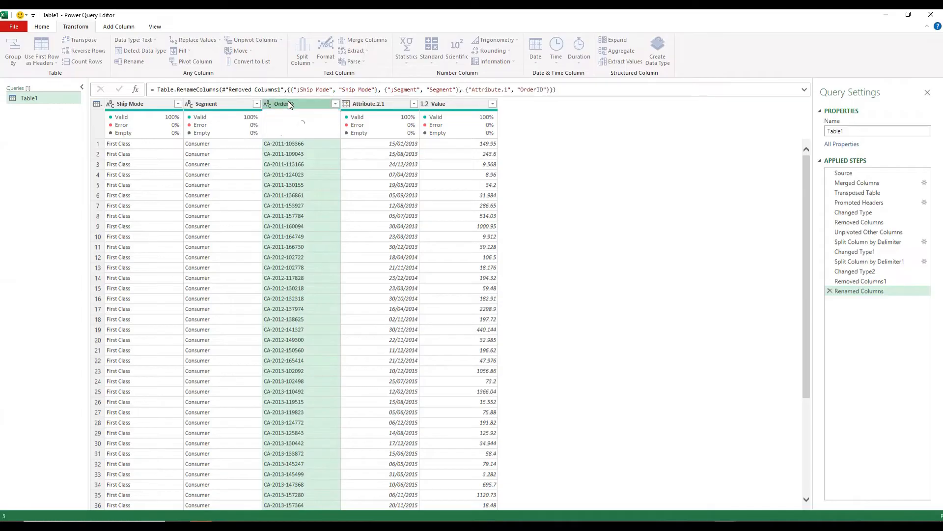
double_click(381, 104)
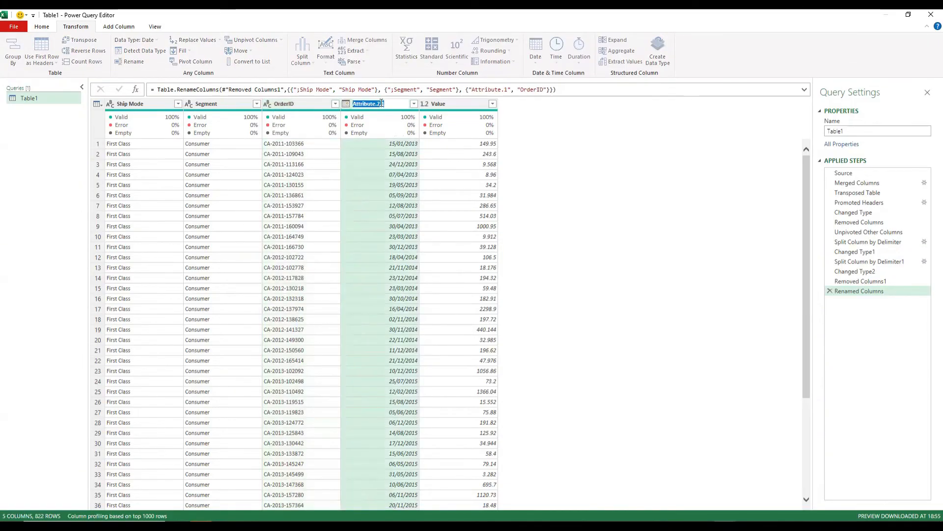
text(O)
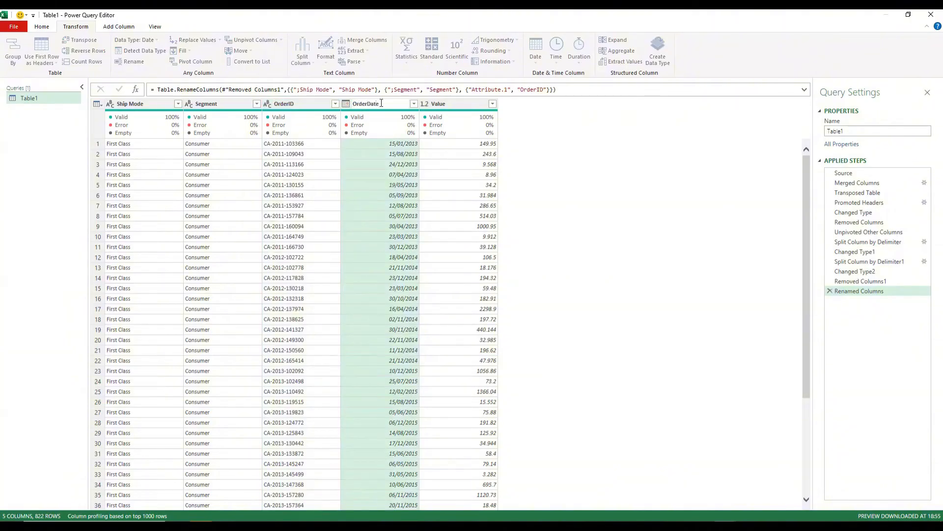
text(rderDate)
key(Return)
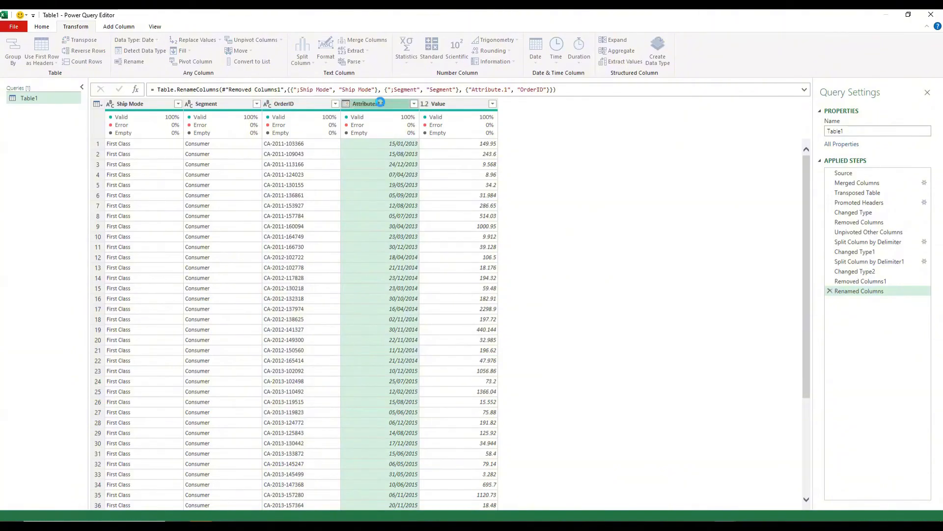
Rename the Value column as Sales.
click(435, 105)
double_click(436, 105)
text(S)
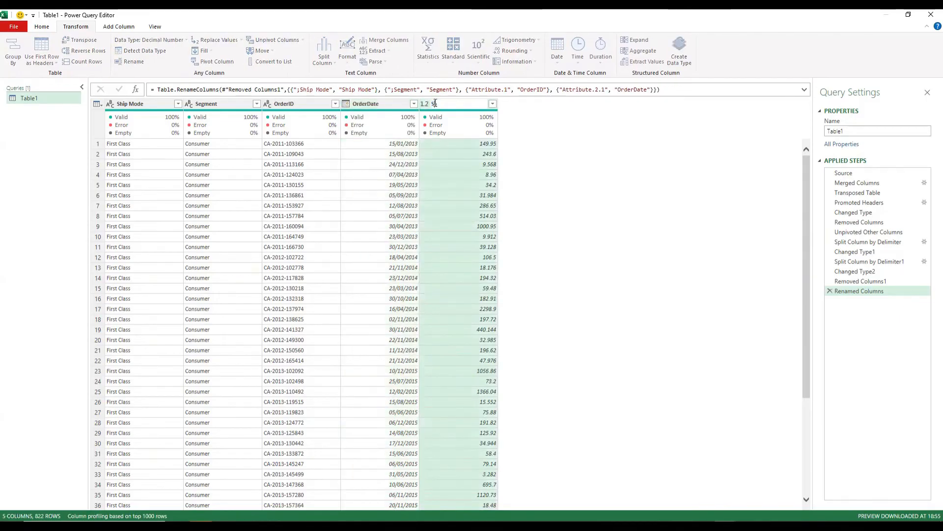
key(Return)
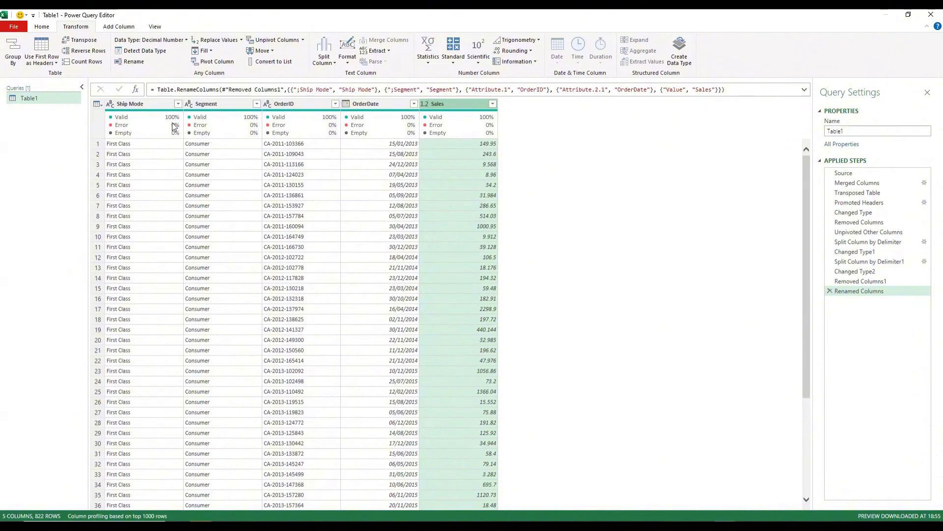
Check the distinct filter values of the Ship Mode and Segment columns without applying a filter.
mouse_move(175, 127)
click(177, 105)
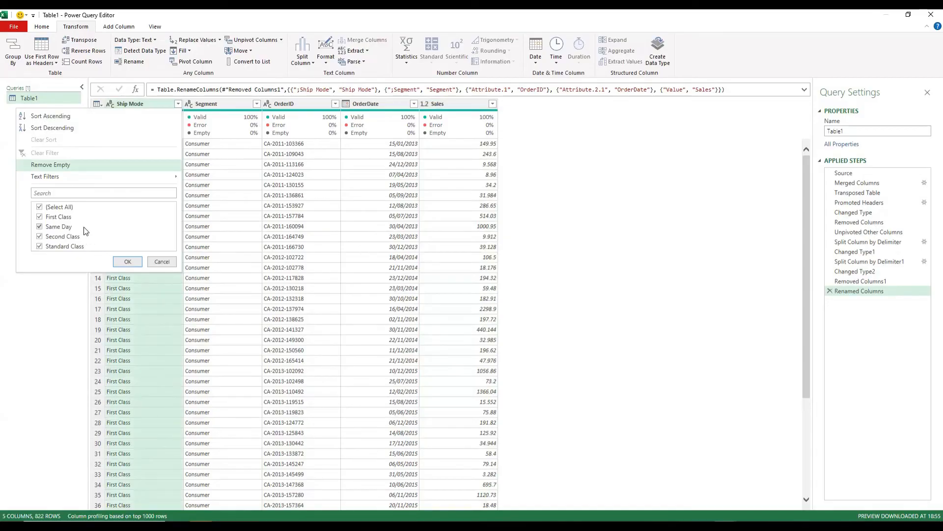
click(603, 205)
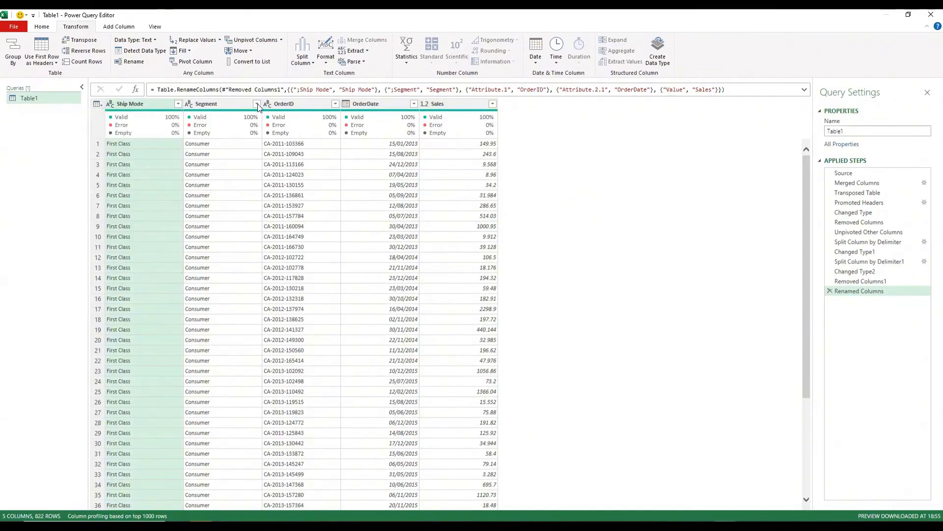
click(256, 105)
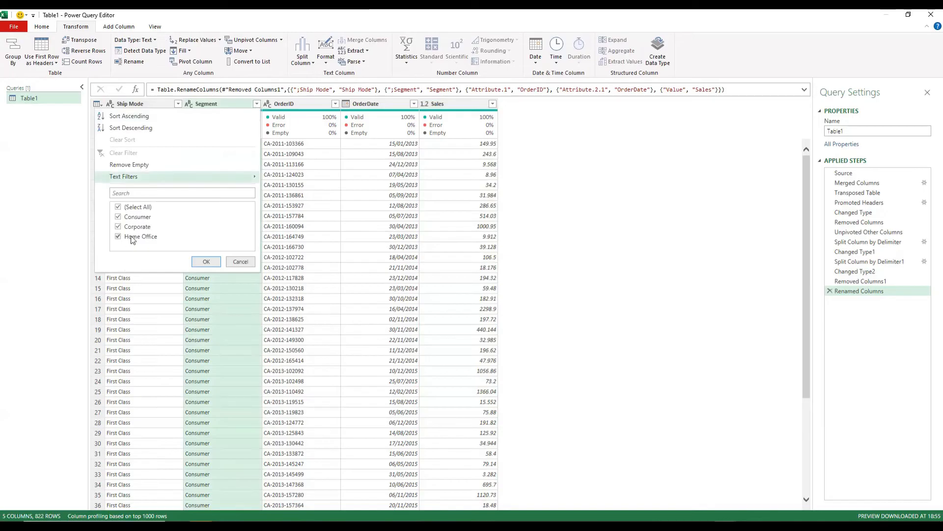
click(596, 196)
Look through the table rows to examine how ship modes, segments, order IDs, dates and sales line up.
scroll(311, 209, down, 3)
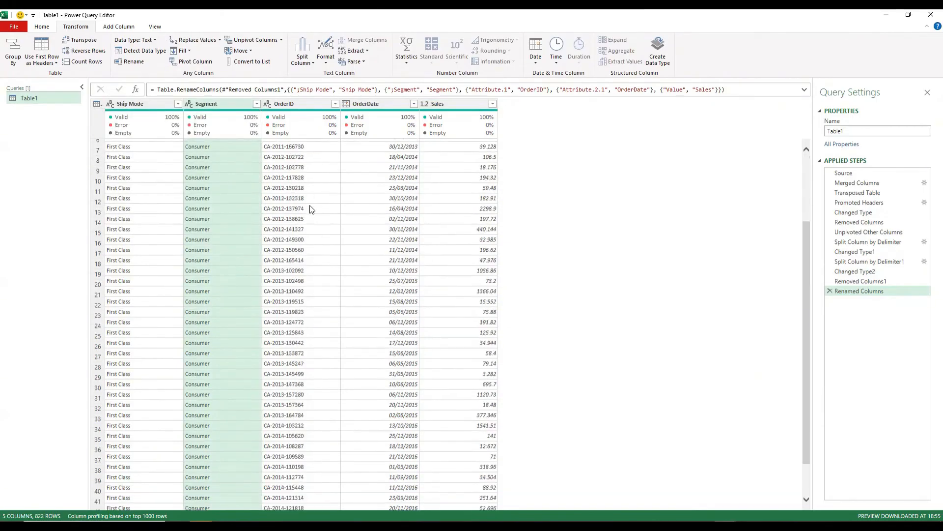
scroll(310, 209, down, 10)
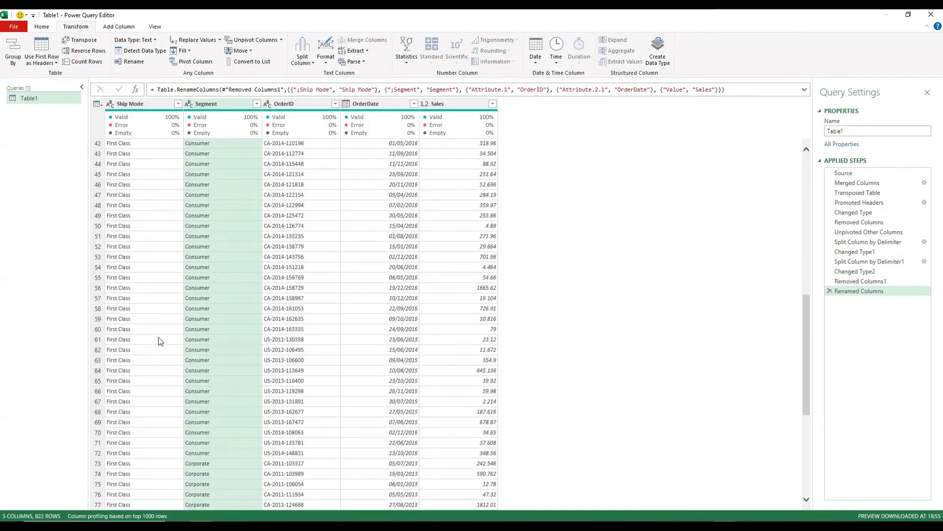
scroll(158, 340, down, 10)
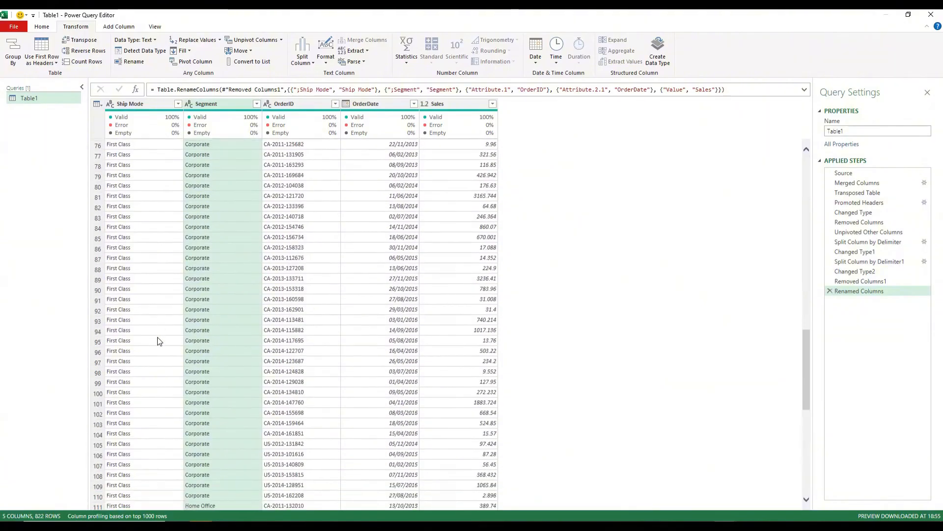
scroll(158, 341, down, 10)
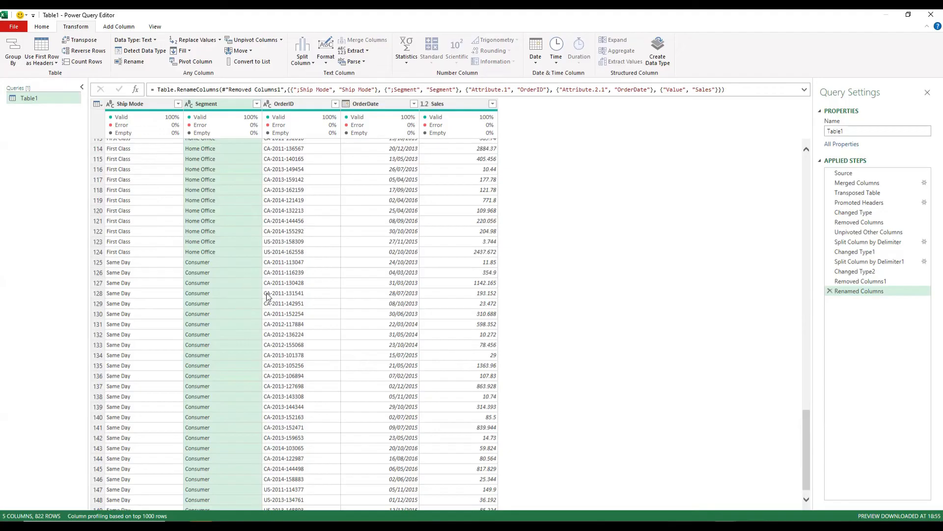
scroll(206, 285, down, 11)
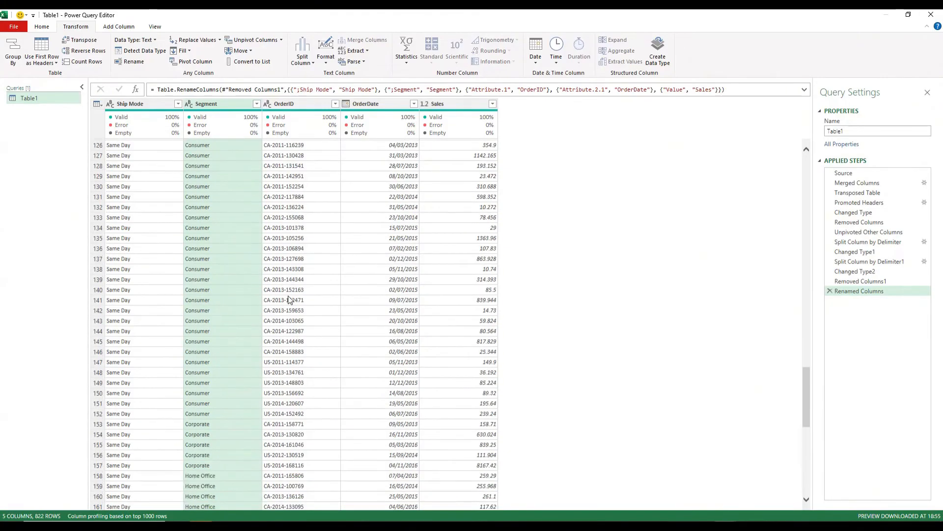
scroll(287, 299, down, 4)
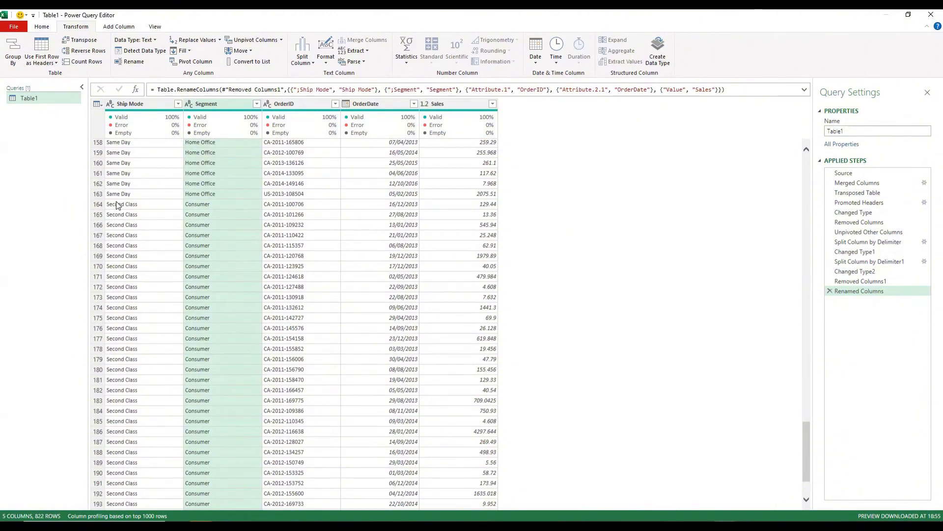
scroll(218, 286, down, 10)
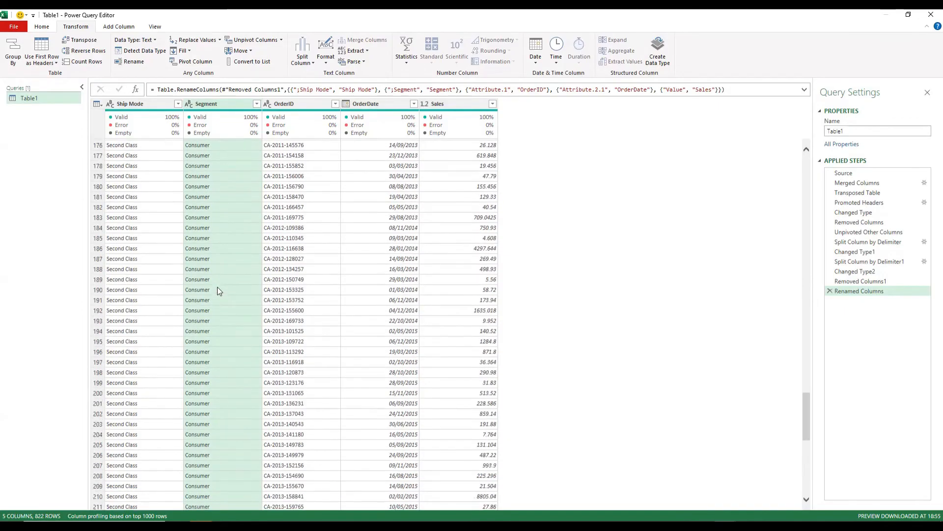
scroll(219, 288, up, 10)
scroll(220, 290, up, 20)
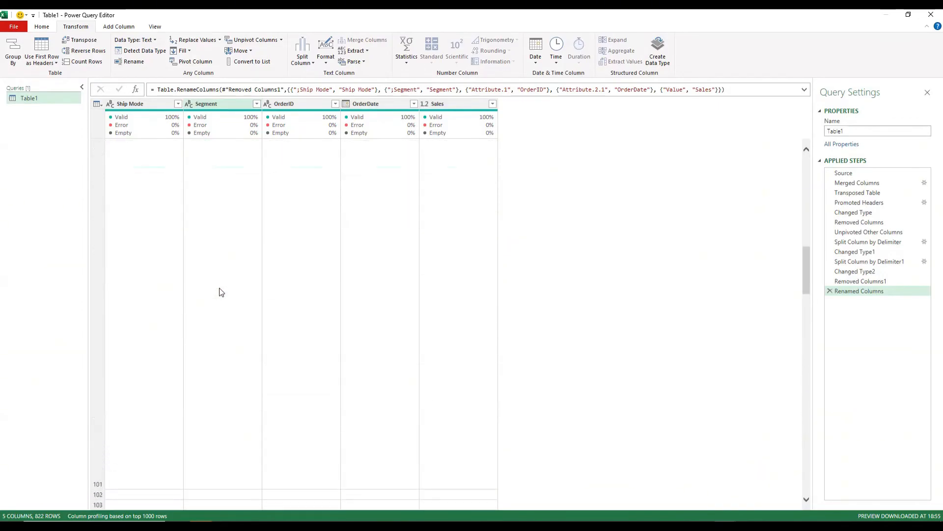
click(220, 290)
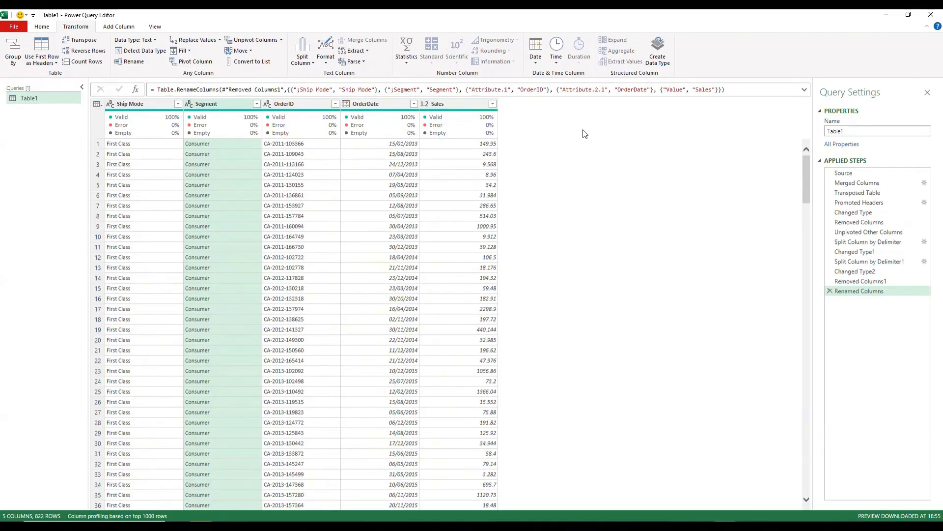
Move the OrderID and OrderDate columns together to the beginning of the table.
click(301, 104)
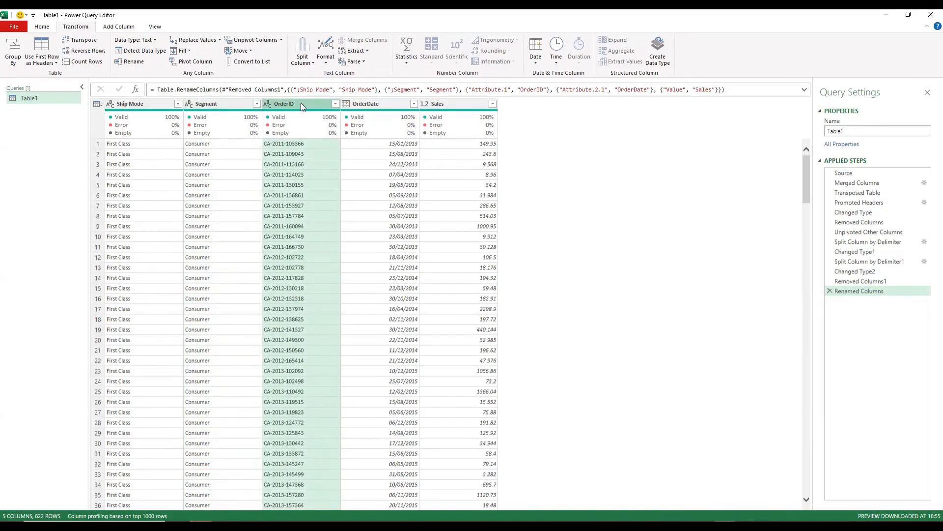
ctrl+click(389, 107)
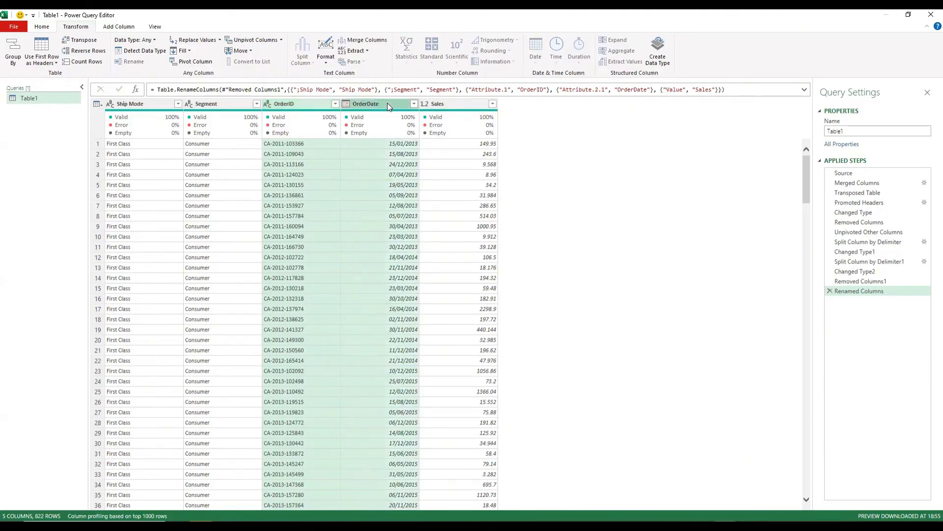
click(251, 51)
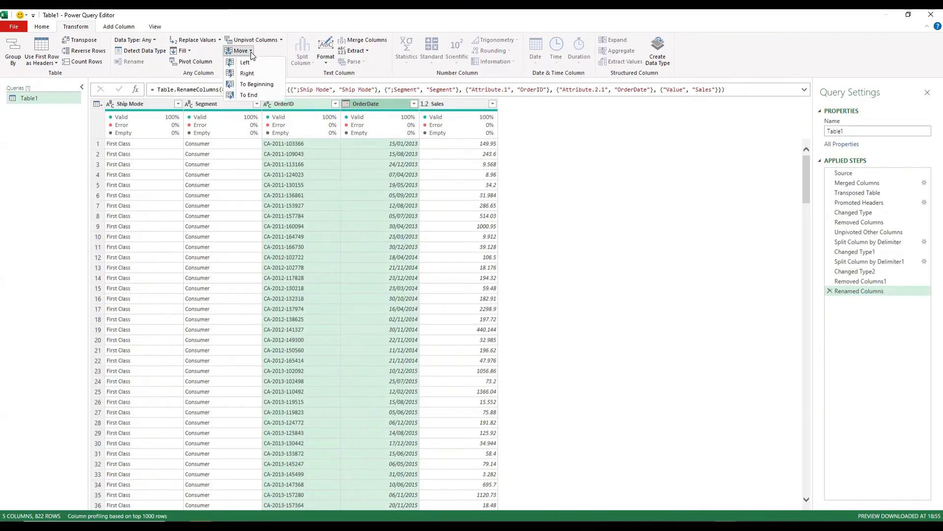
click(371, 105)
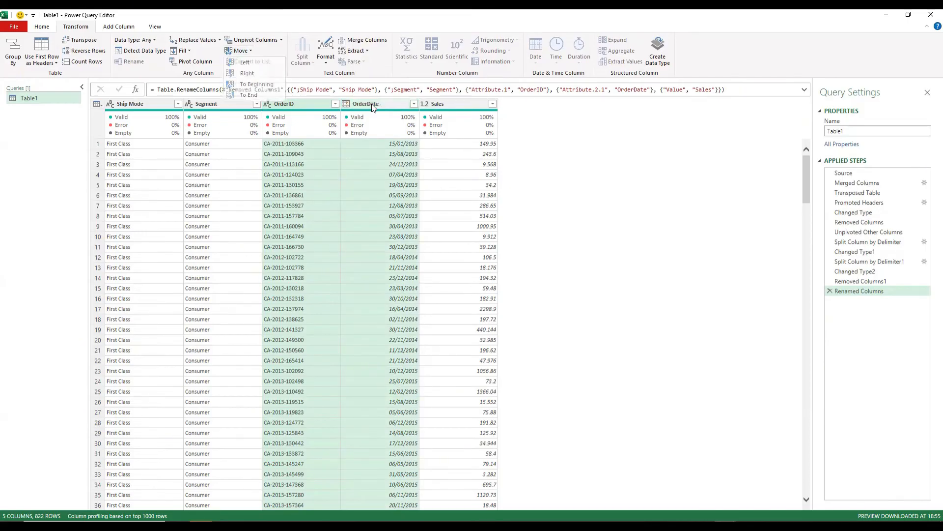
right_click(371, 104)
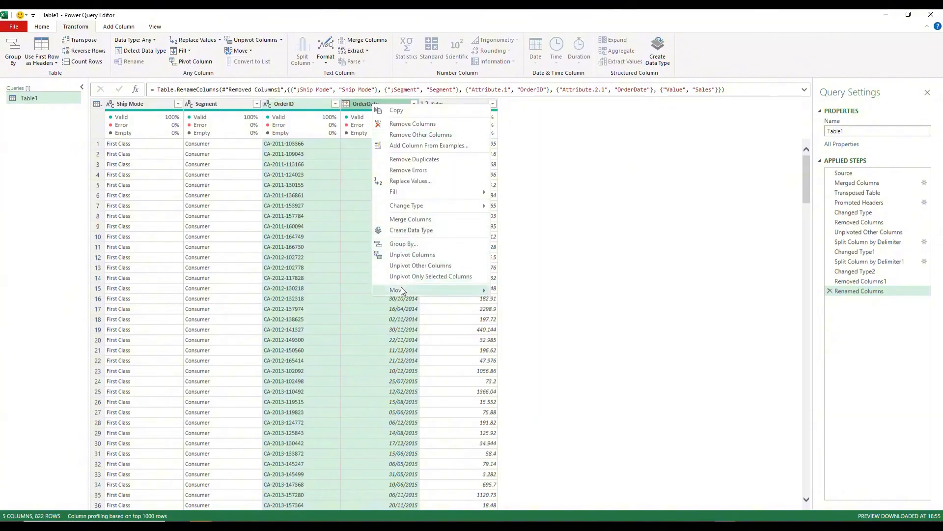
mouse_move(401, 287)
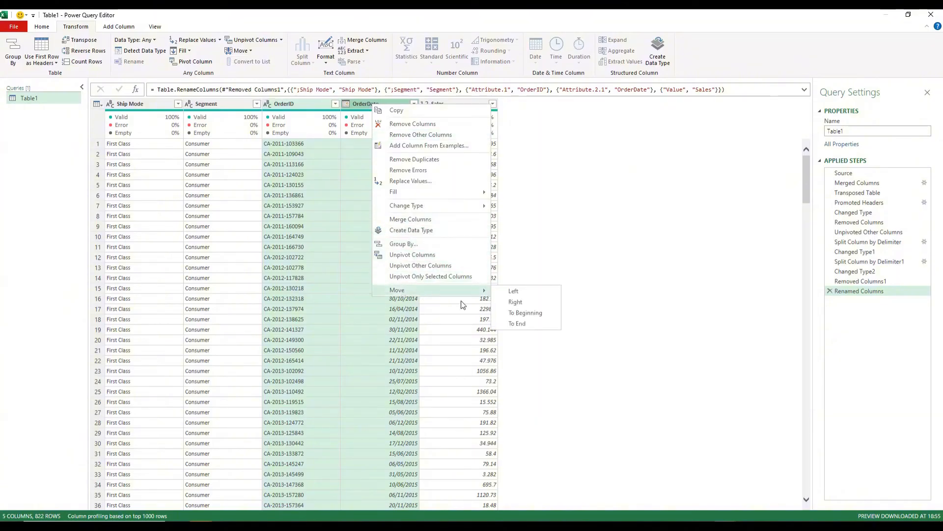
click(519, 314)
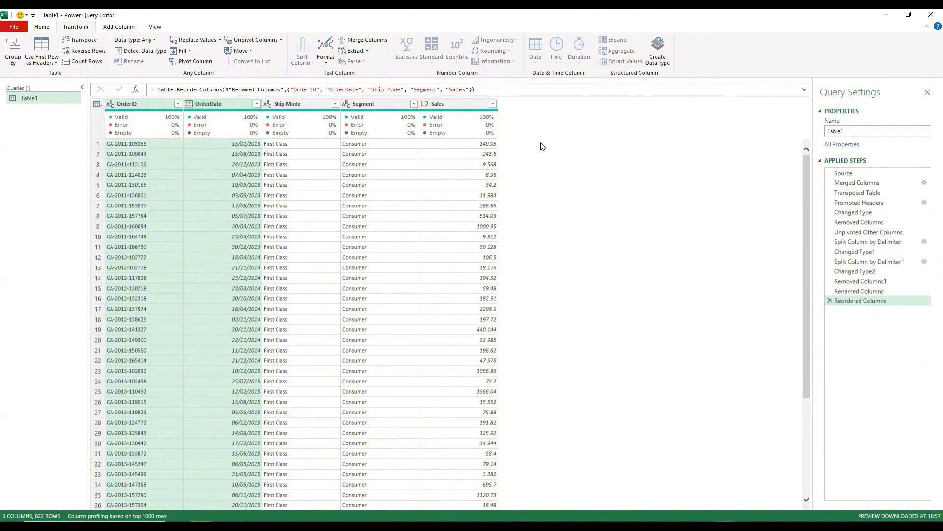
Rename the query as Cleaned_Dirty3.
double_click(847, 131)
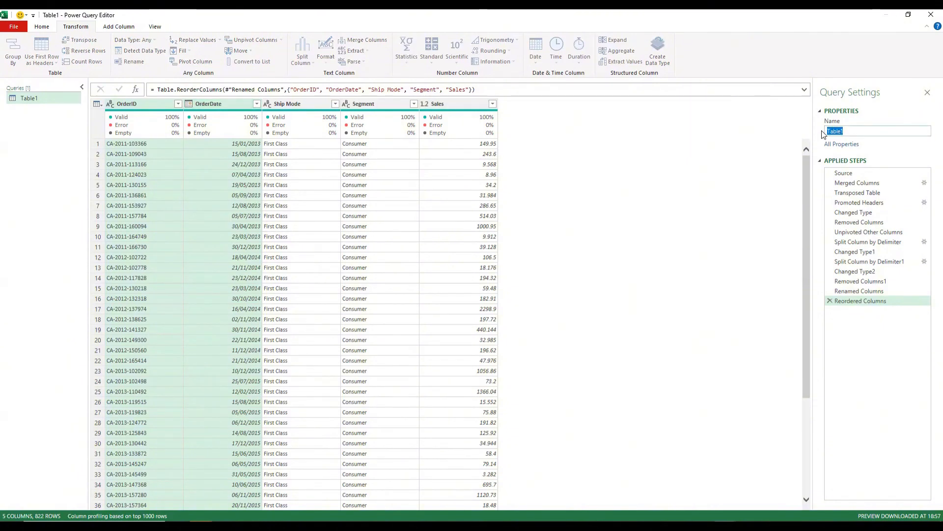
text(C)
text(leaned_Dirty3)
key(Return)
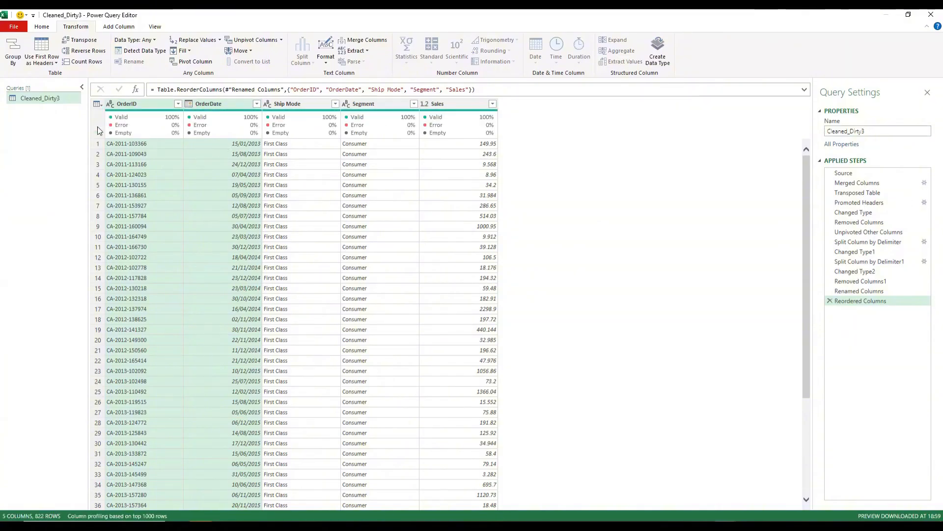
right_click(49, 99)
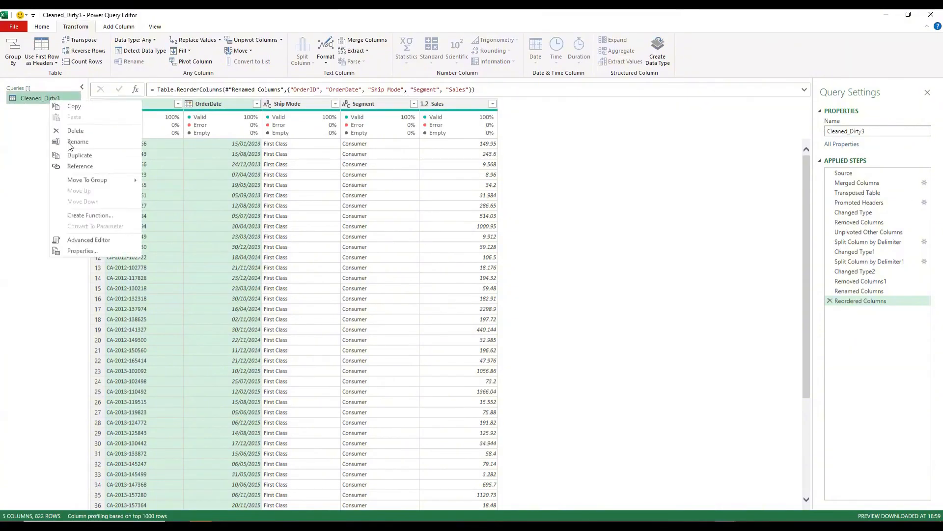
click(631, 191)
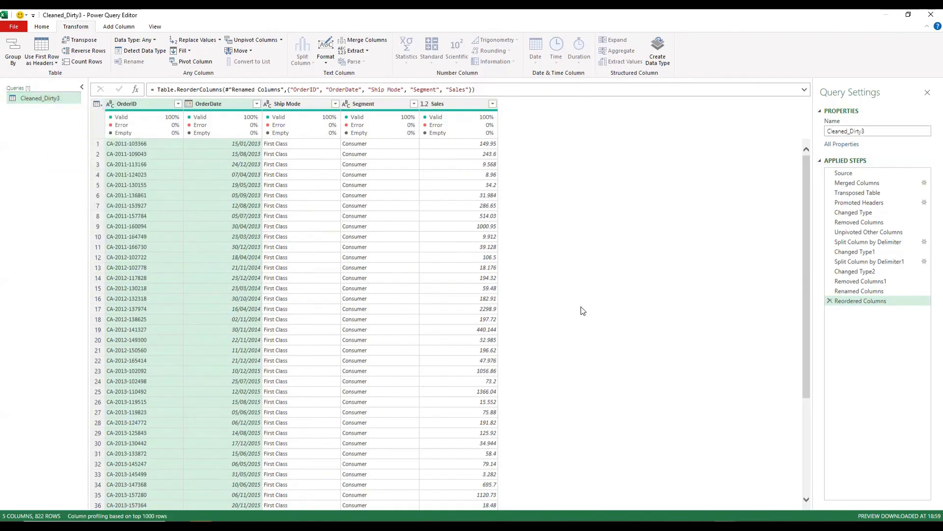
Close the query editor and load the cleaned query into the workbook.
scroll(550, 328, down, 10)
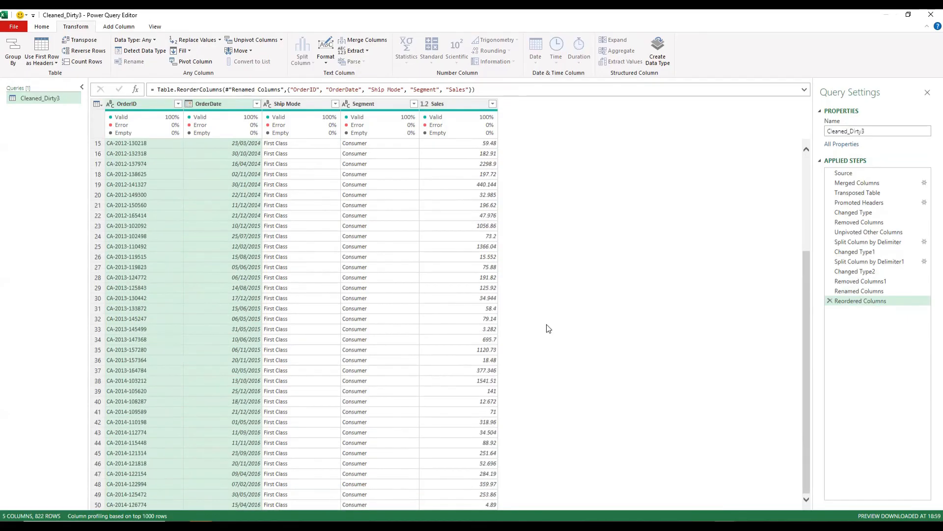
scroll(549, 329, up, 10)
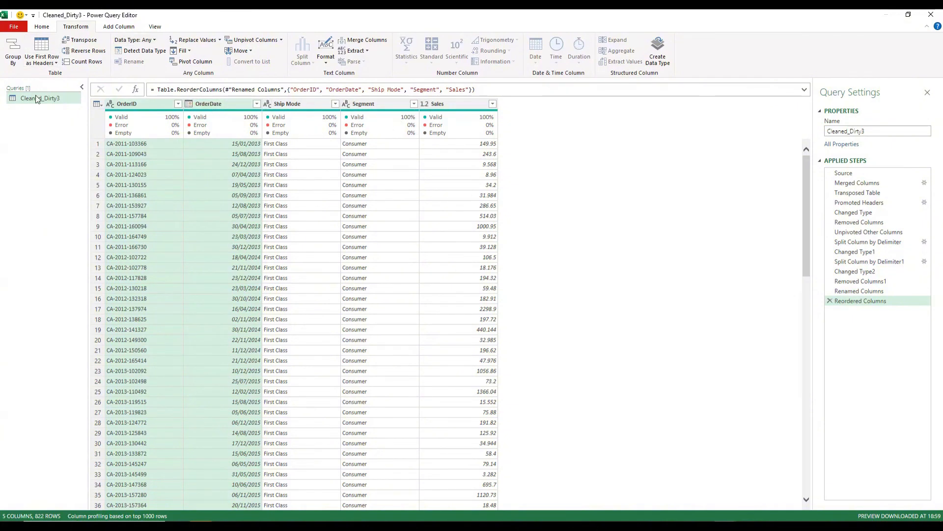
click(41, 28)
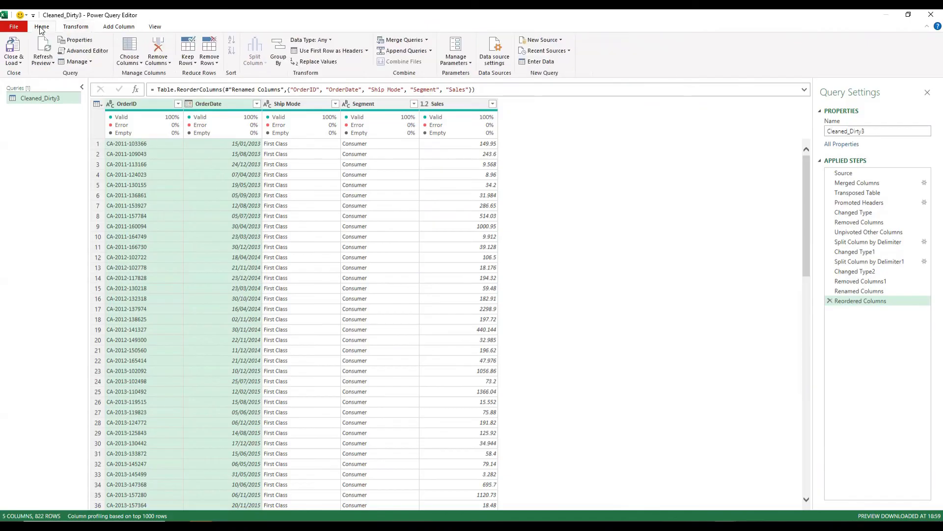
click(12, 46)
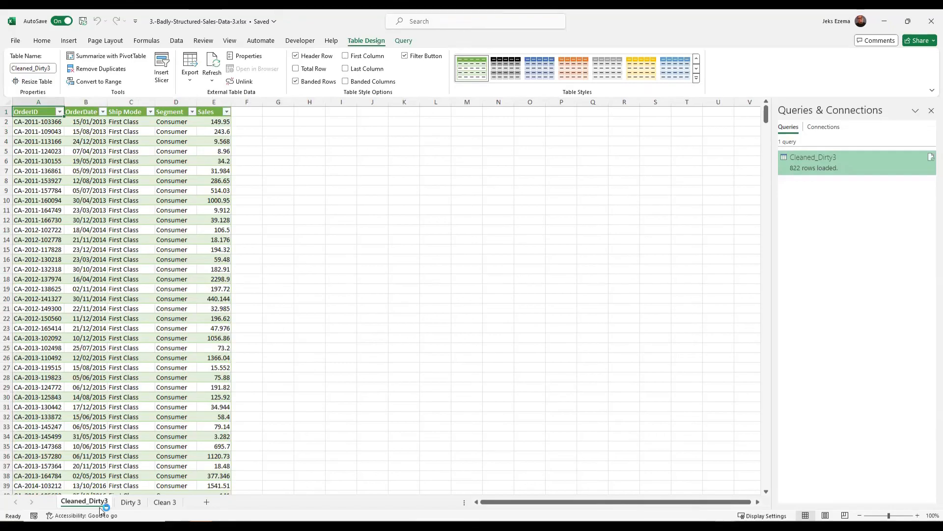
Compare the loaded Cleaned_Dirty3 table with the Clean 3 reference sheet and the original Dirty 3 sheet.
click(165, 502)
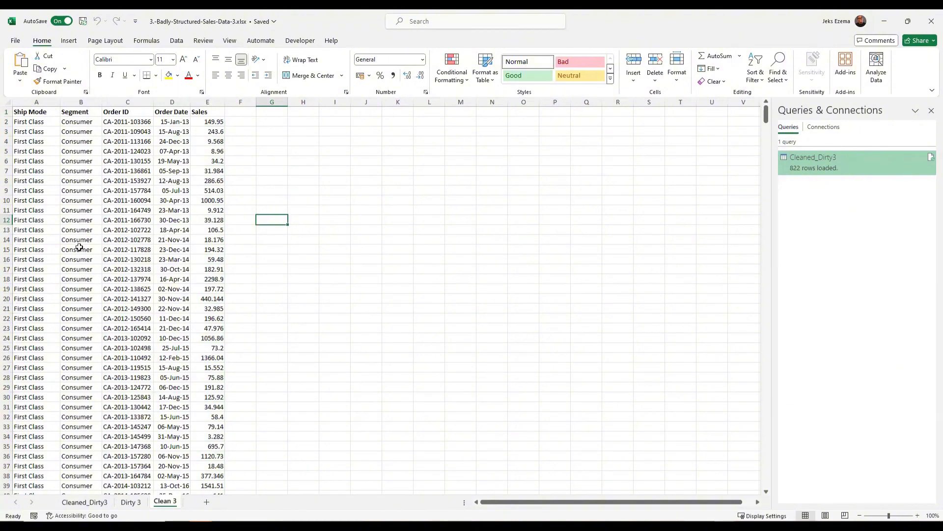
click(96, 502)
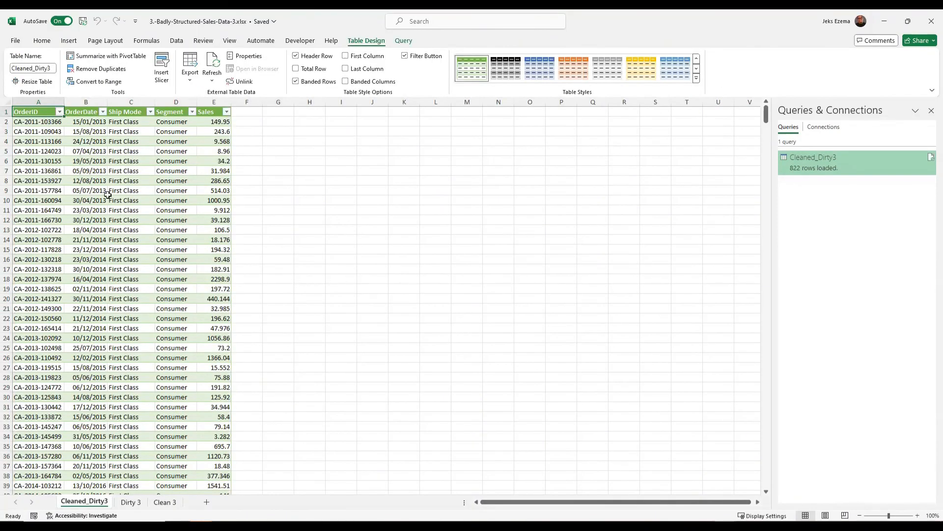
scroll(89, 216, down, 1)
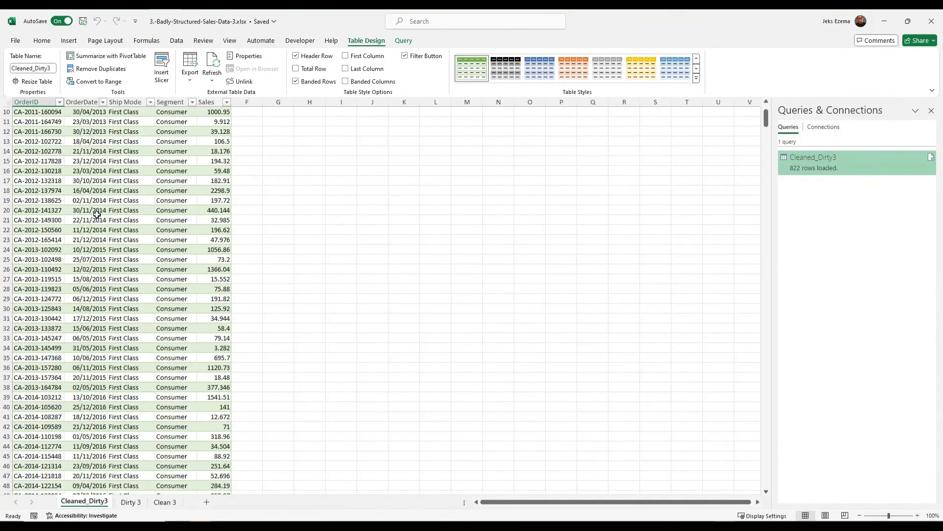
scroll(96, 214, up, 1)
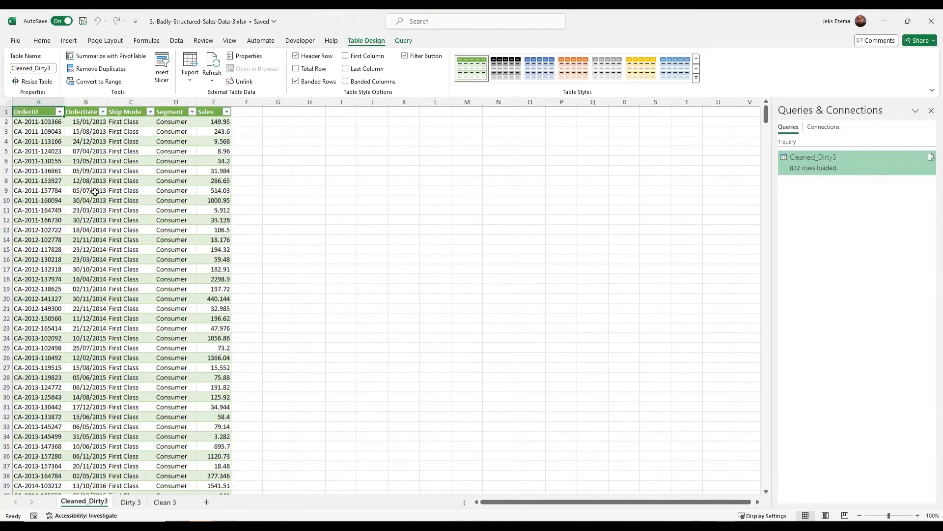
click(131, 502)
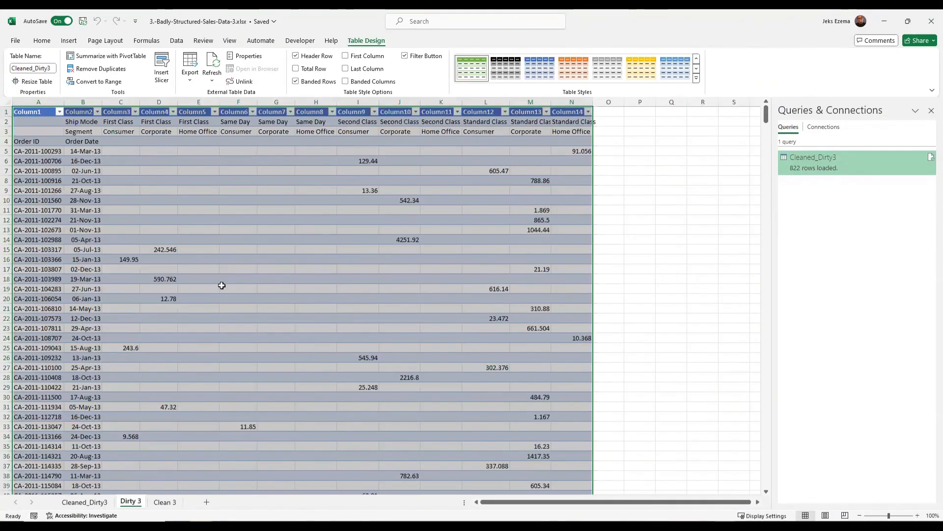
click(86, 502)
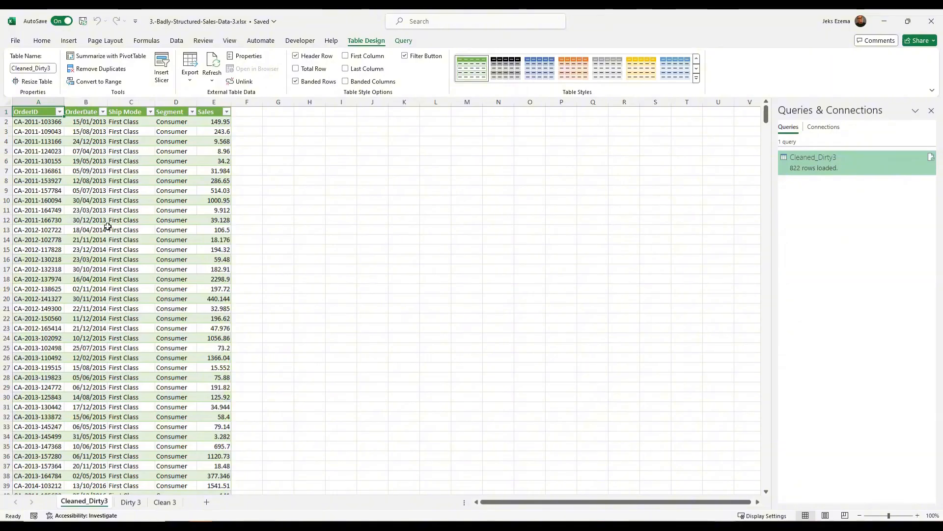